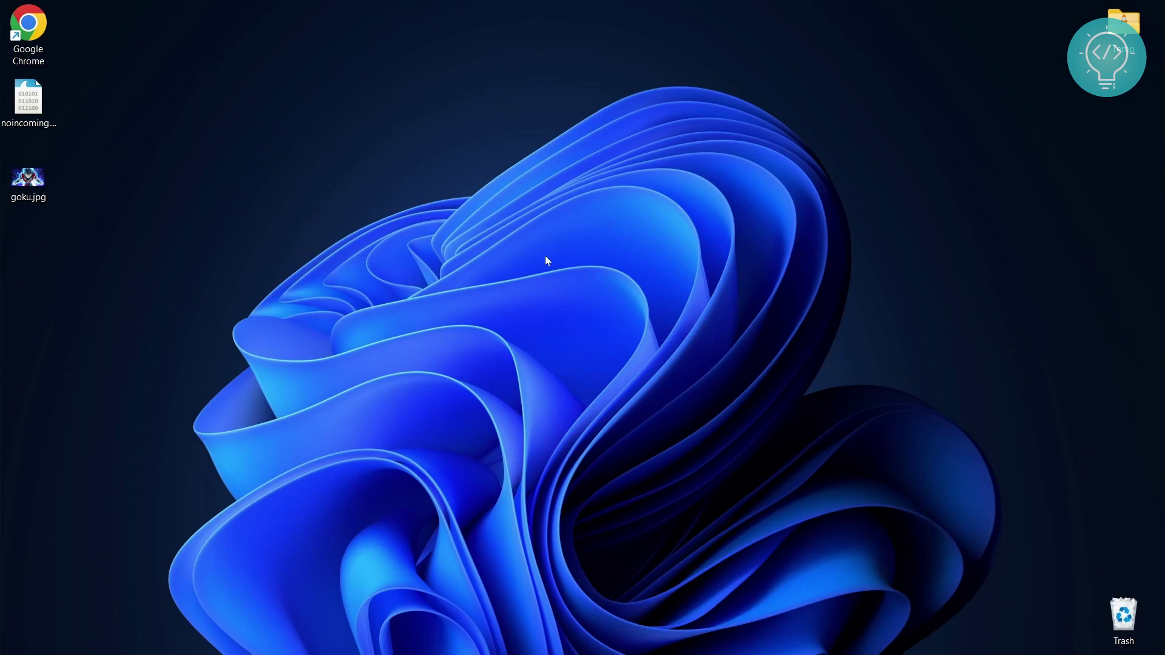
Create a desktop folder named imgAlter, place it below goku.jpg, and open goku.jpg
{"action": "right_click", "coordinate": [224, 227]}
{"action": "mouse_move", "coordinate": [319, 342]}
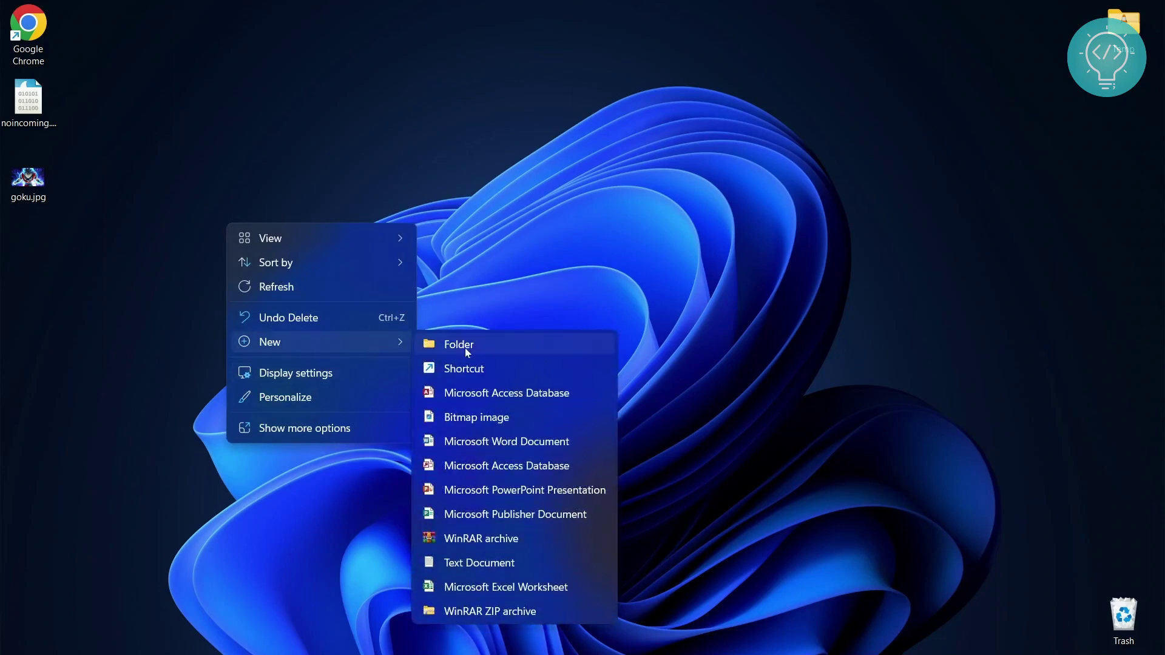
{"action": "left_click", "coordinate": [465, 347]}
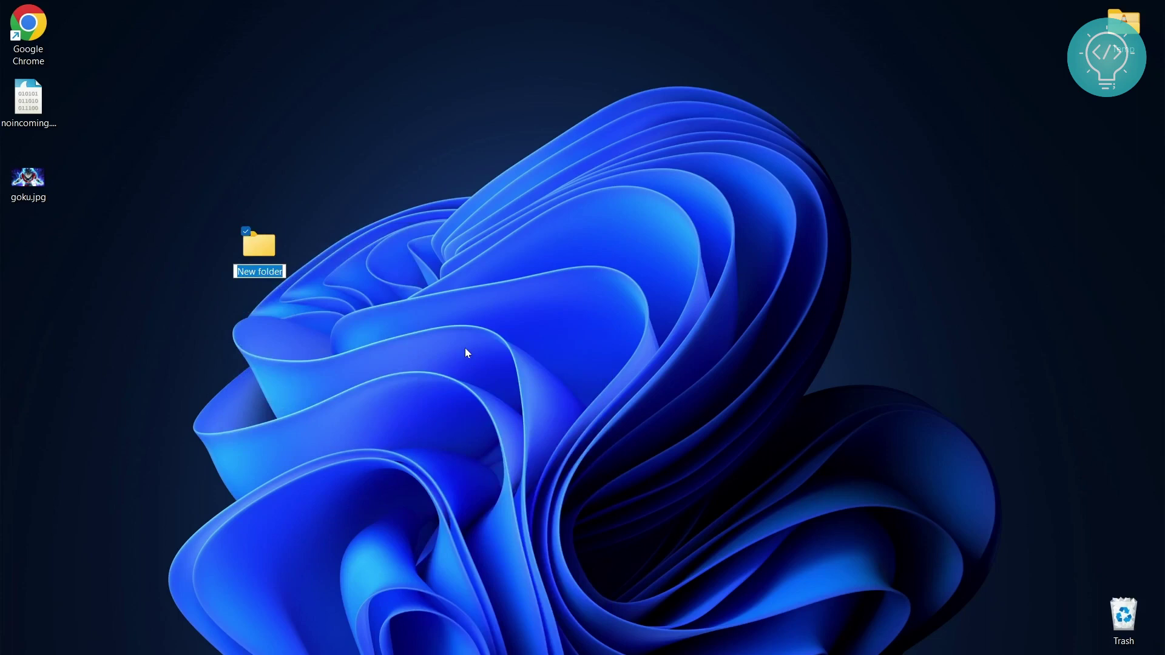
{"action": "type", "text": "imgAlt"}
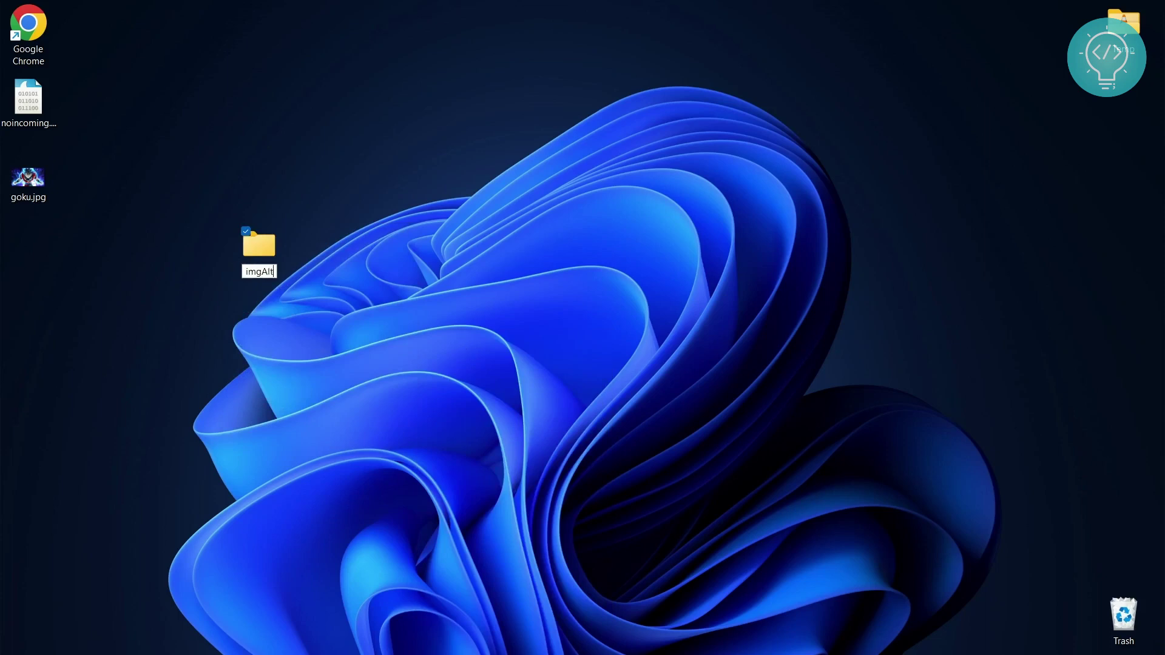
{"action": "type", "text": "er"}
{"action": "key", "text": "Return"}
{"action": "left_click_drag", "start_coordinate": [273, 248], "coordinate": [49, 250]}
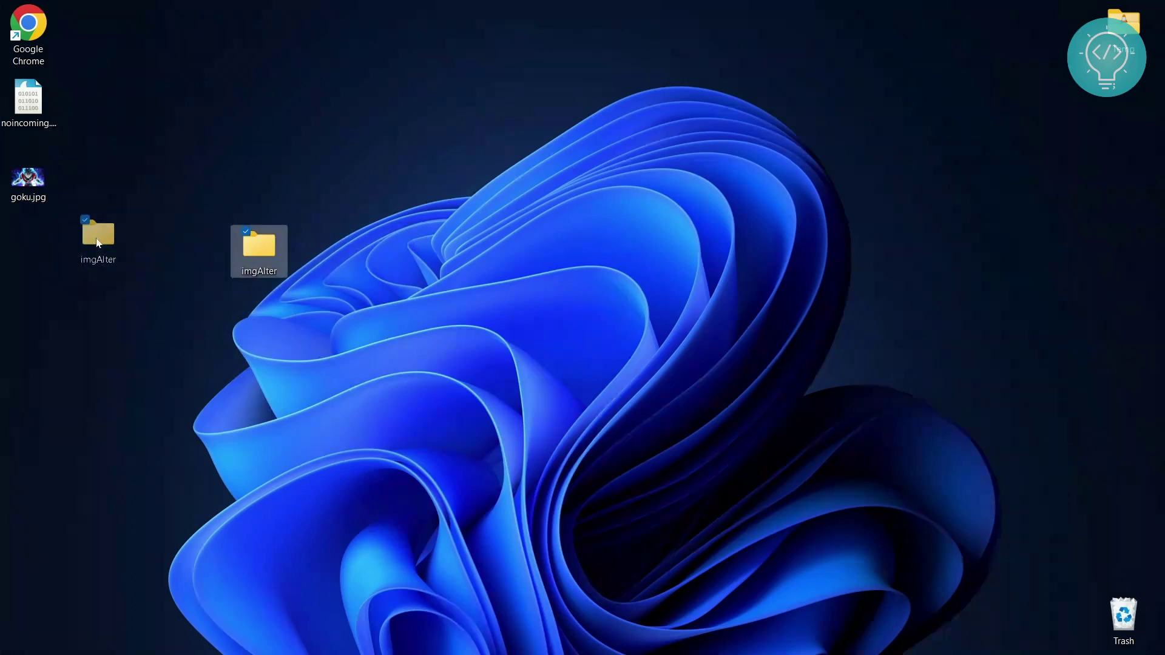
{"action": "double_click", "coordinate": [27, 179]}
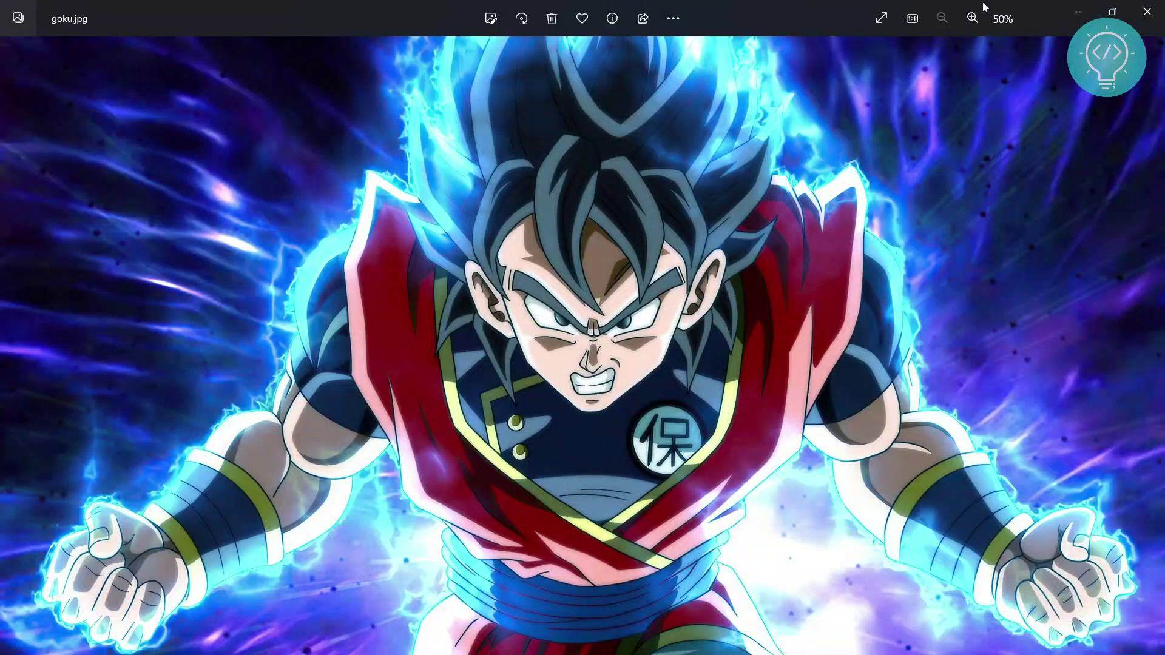
Close the photo viewer and drag goku.jpg into the imgAlter folder
{"action": "left_click", "coordinate": [1149, 13]}
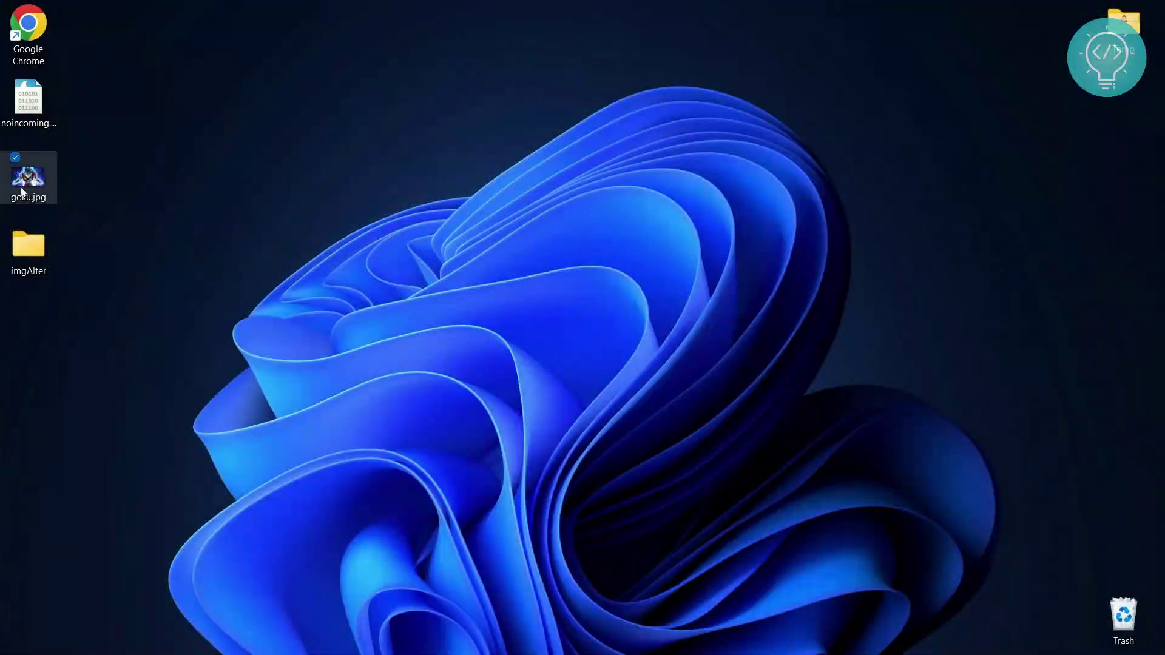
{"action": "mouse_move", "coordinate": [28, 177]}
{"action": "left_mouse_down"}
{"action": "mouse_move", "coordinate": [35, 257]}
{"action": "mouse_move", "coordinate": [20, 256]}
{"action": "left_mouse_up"}
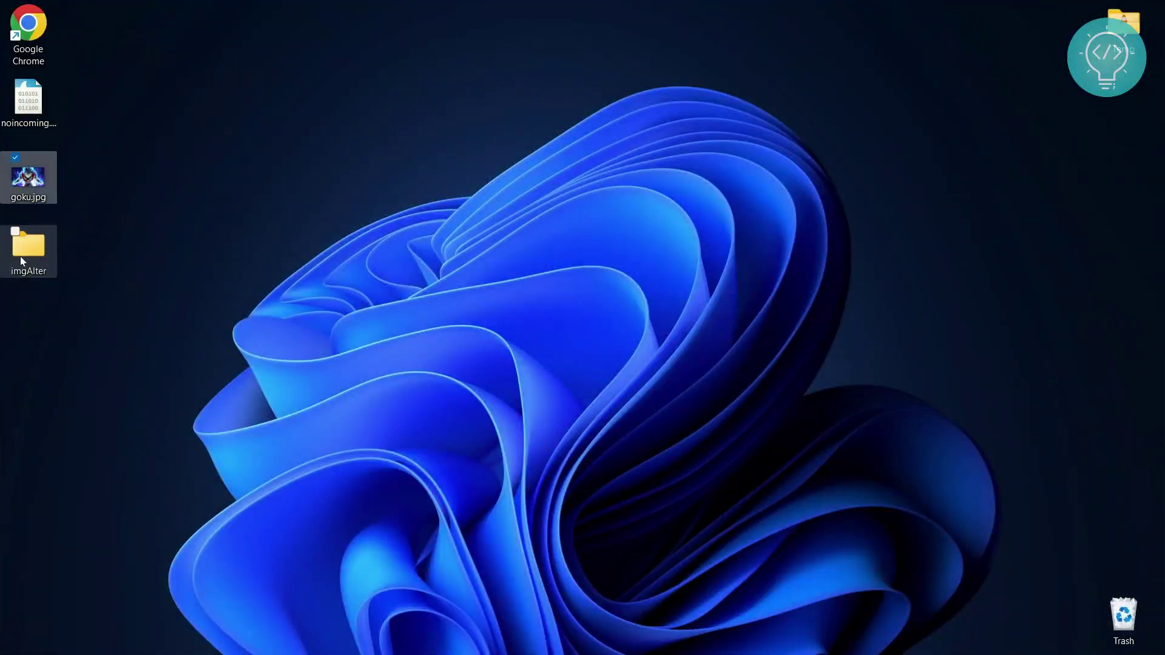
Launch Visual Studio Code from Windows search and maximize its window
{"action": "left_click", "coordinate": [275, 227]}
{"action": "key", "text": "super"}
{"action": "type", "text": "sual"}
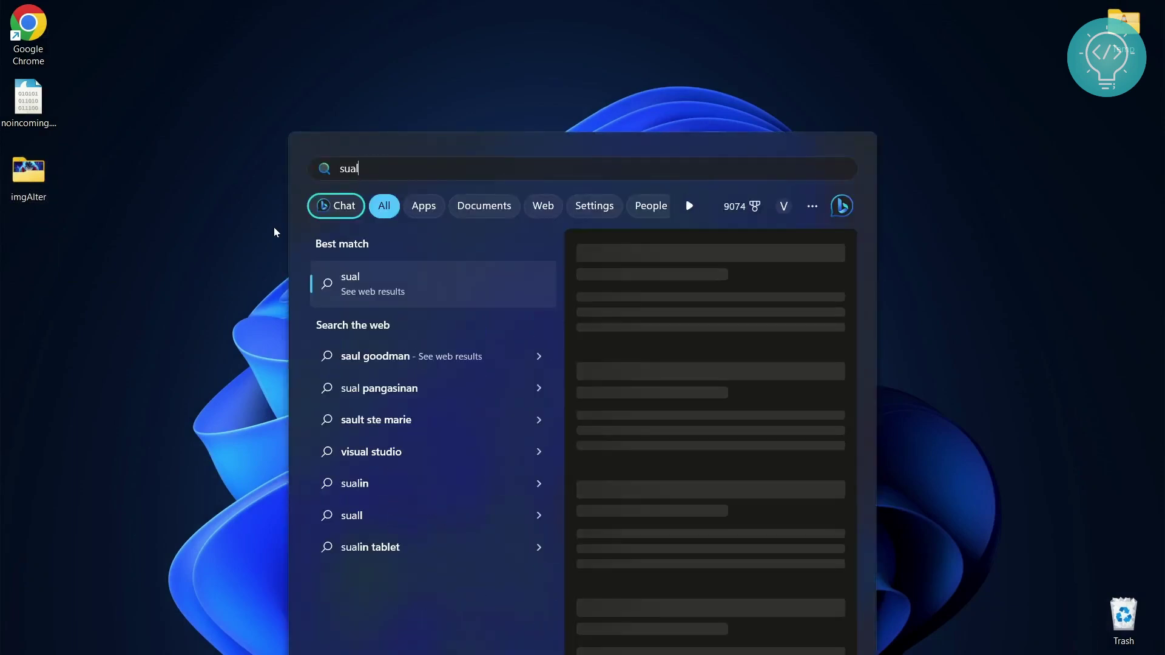
{"action": "key", "text": "BackSpace"}
{"action": "key", "text": "BackSpace"}
{"action": "key", "text": "BackSpace"}
{"action": "type", "text": "vis"}
{"action": "key", "text": "Return"}
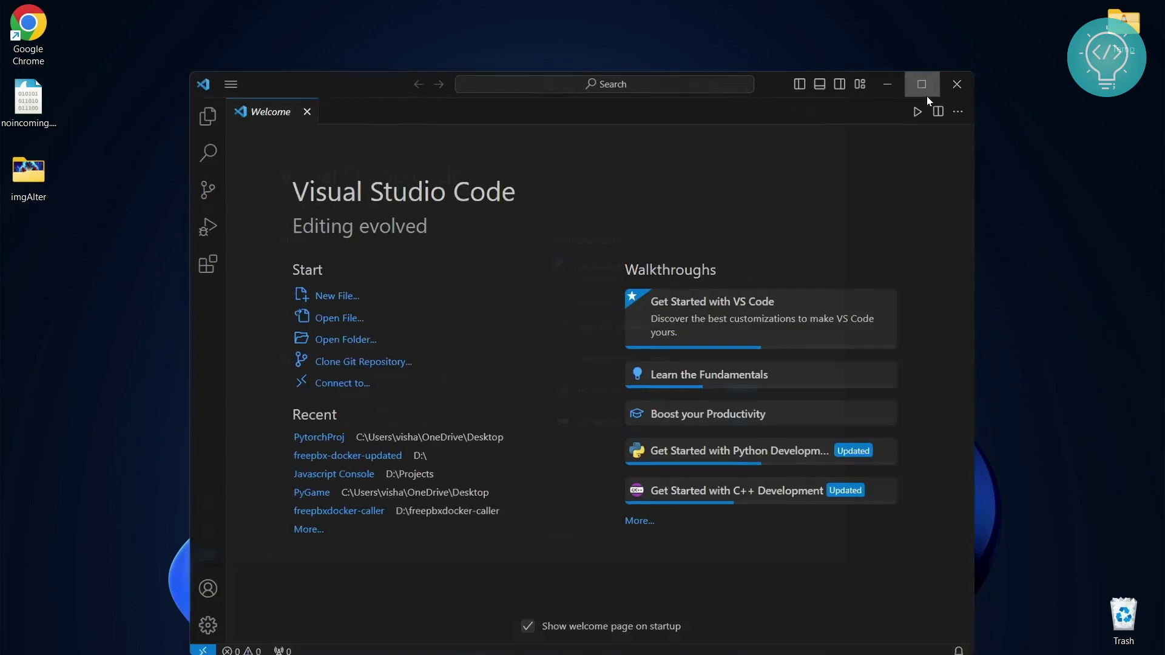
{"action": "left_click", "coordinate": [920, 89]}
Open the Desktop's imgAlter folder as the workspace
{"action": "left_click", "coordinate": [239, 293]}
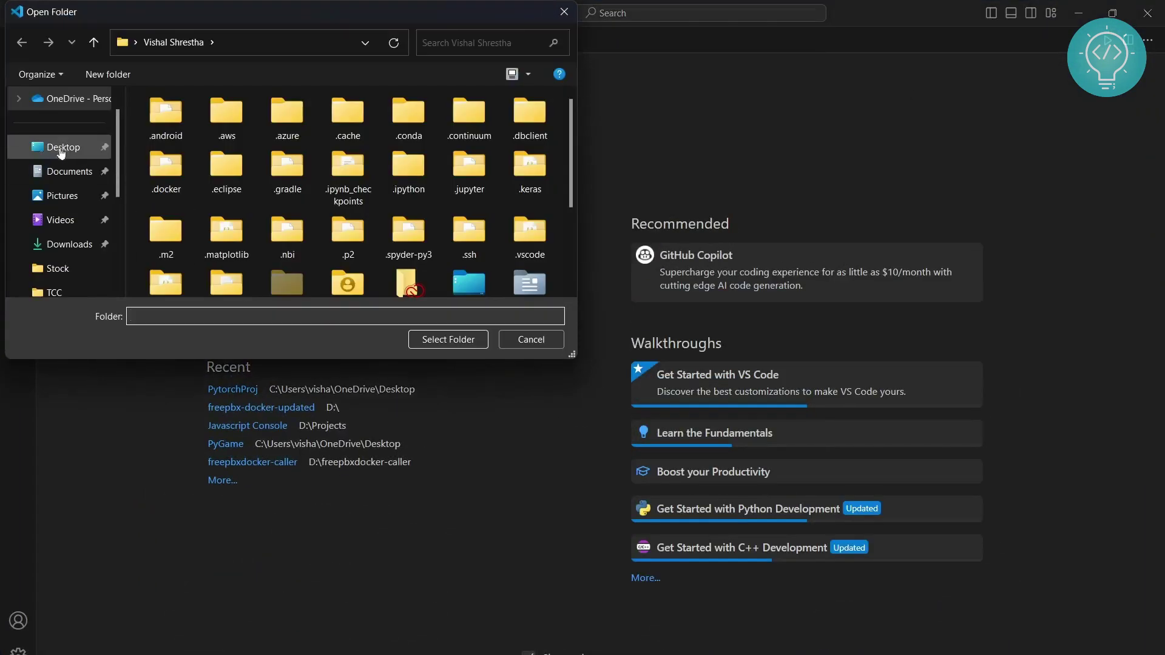
{"action": "left_click", "coordinate": [63, 148]}
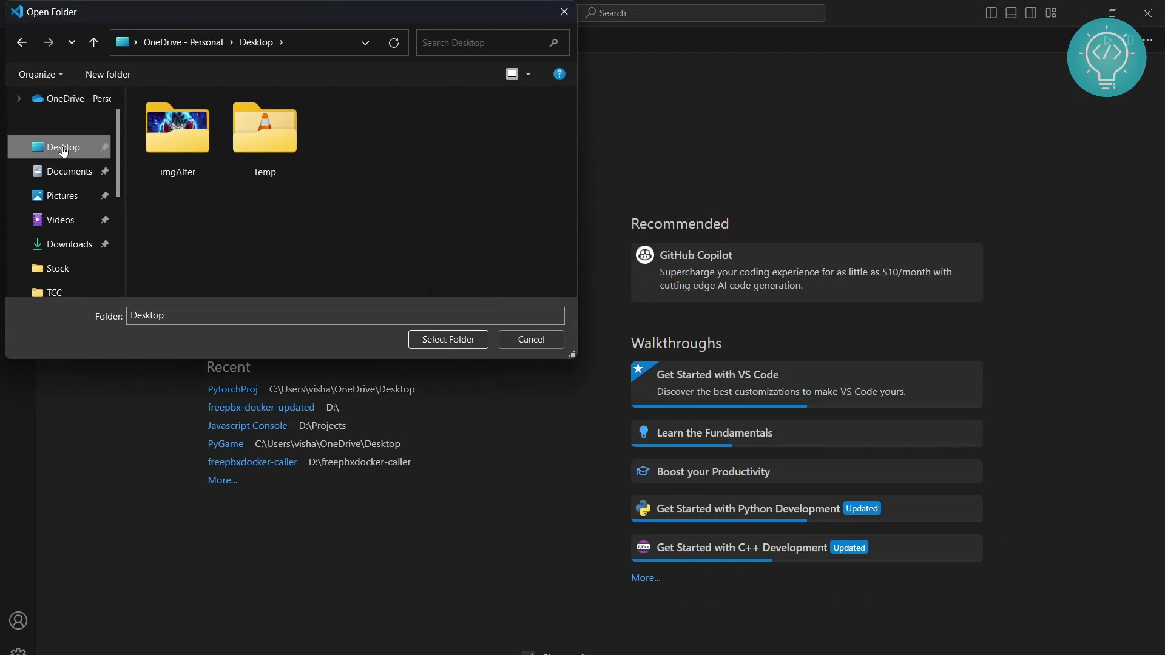
{"action": "left_click", "coordinate": [188, 136]}
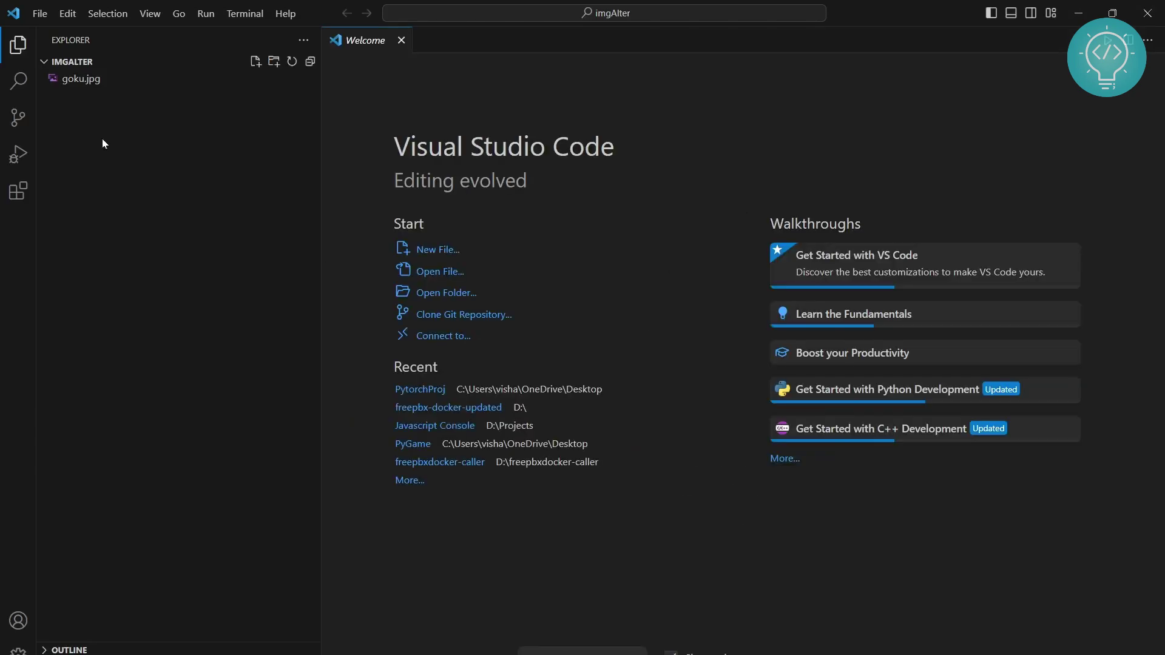
Preview and close goku.jpg, then create a new file named main.py in imgAlter
{"action": "left_click", "coordinate": [44, 62]}
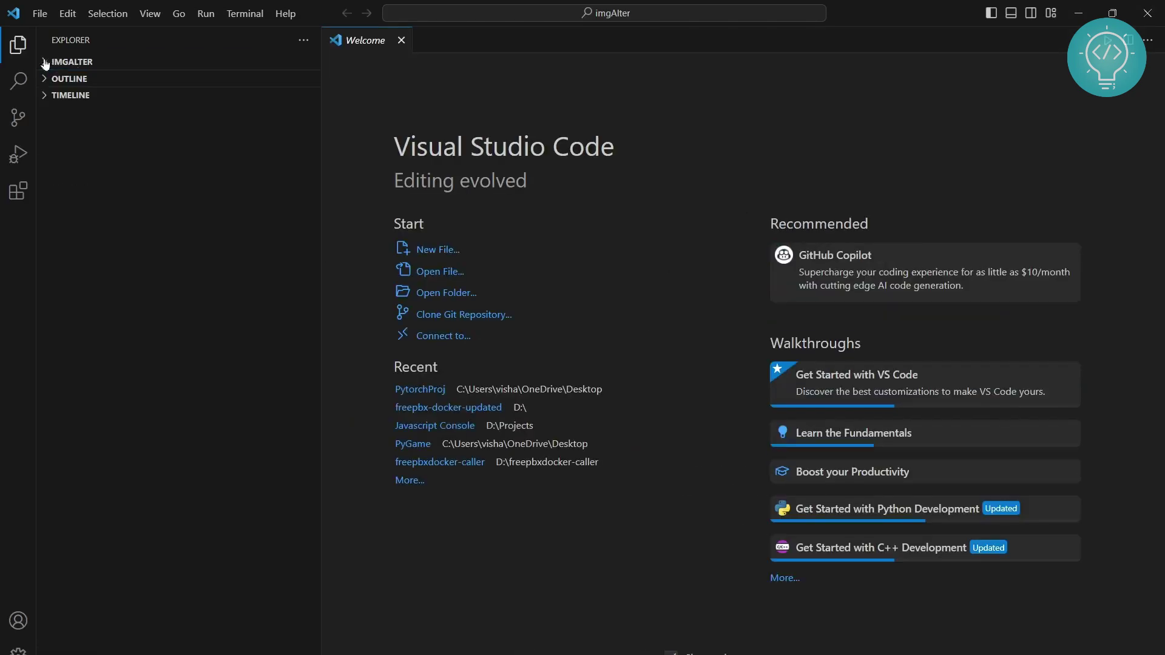
{"action": "left_click", "coordinate": [94, 85]}
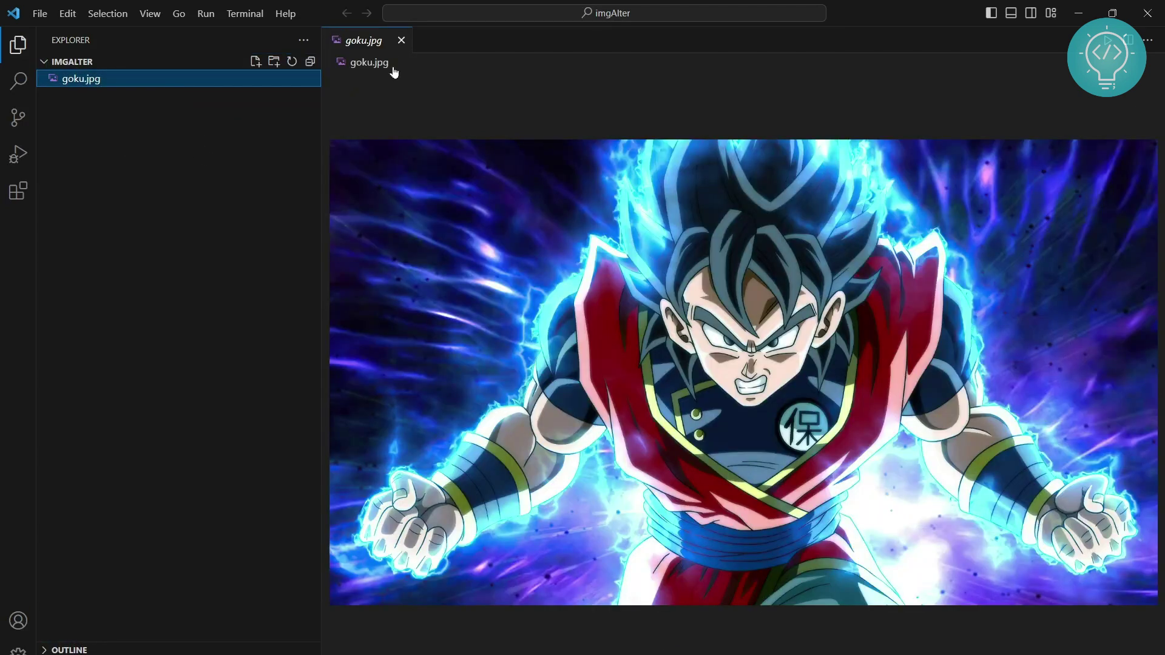
{"action": "left_click", "coordinate": [400, 41]}
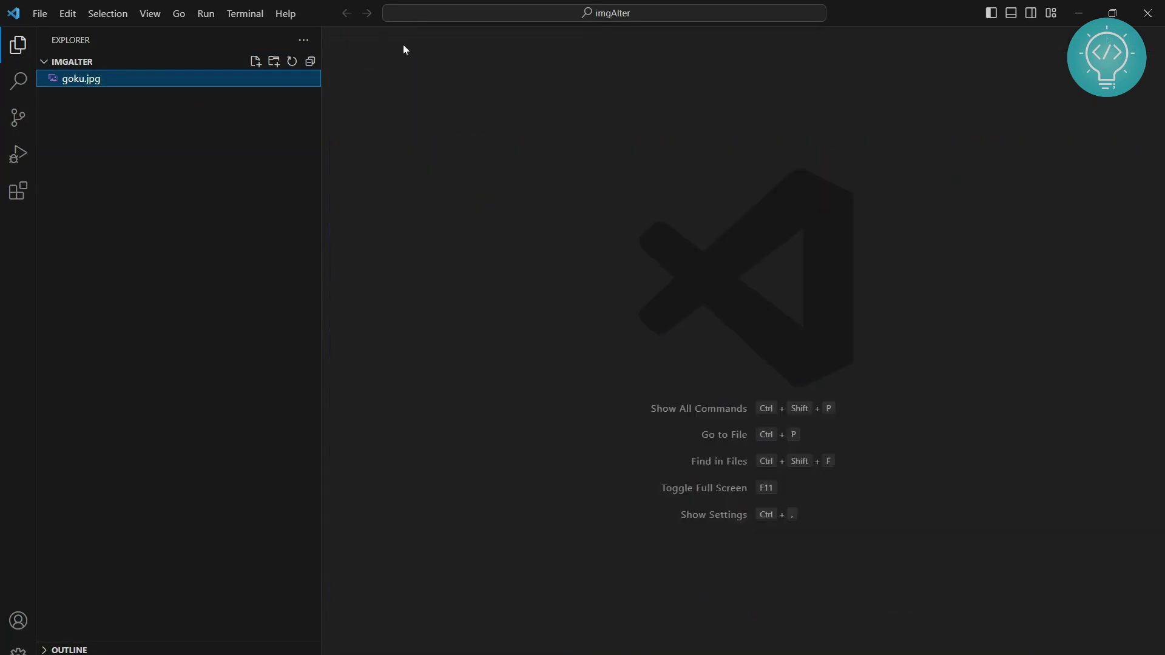
{"action": "left_click", "coordinate": [256, 62]}
{"action": "type", "text": "main."}
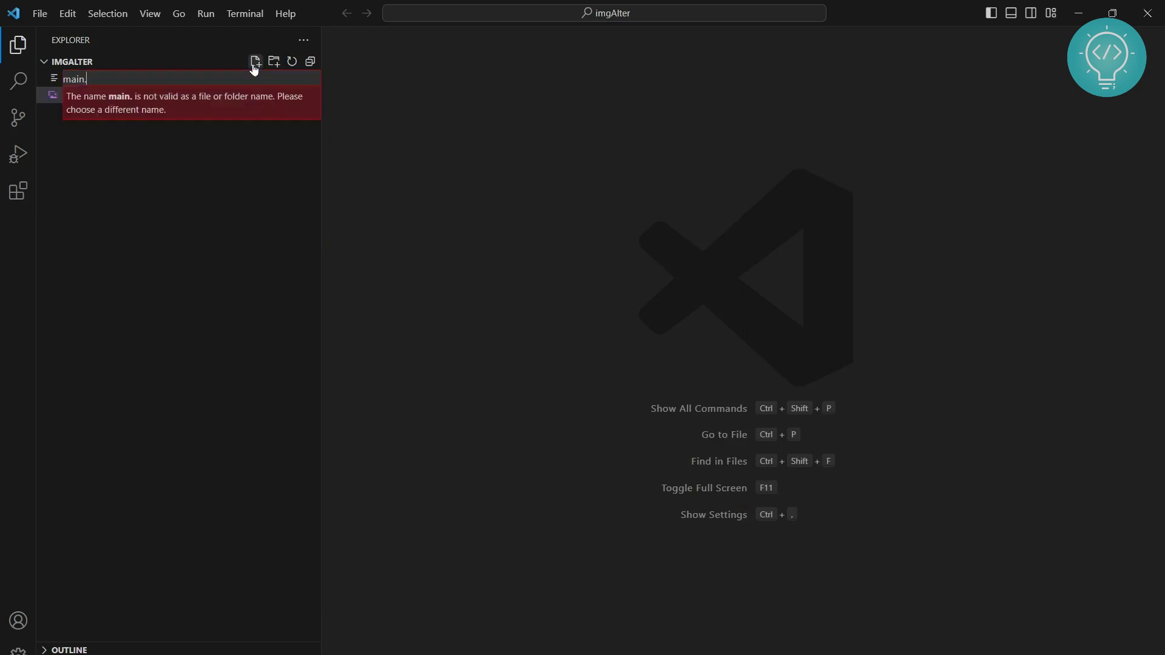
{"action": "type", "text": "py"}
{"action": "key", "text": "Return"}
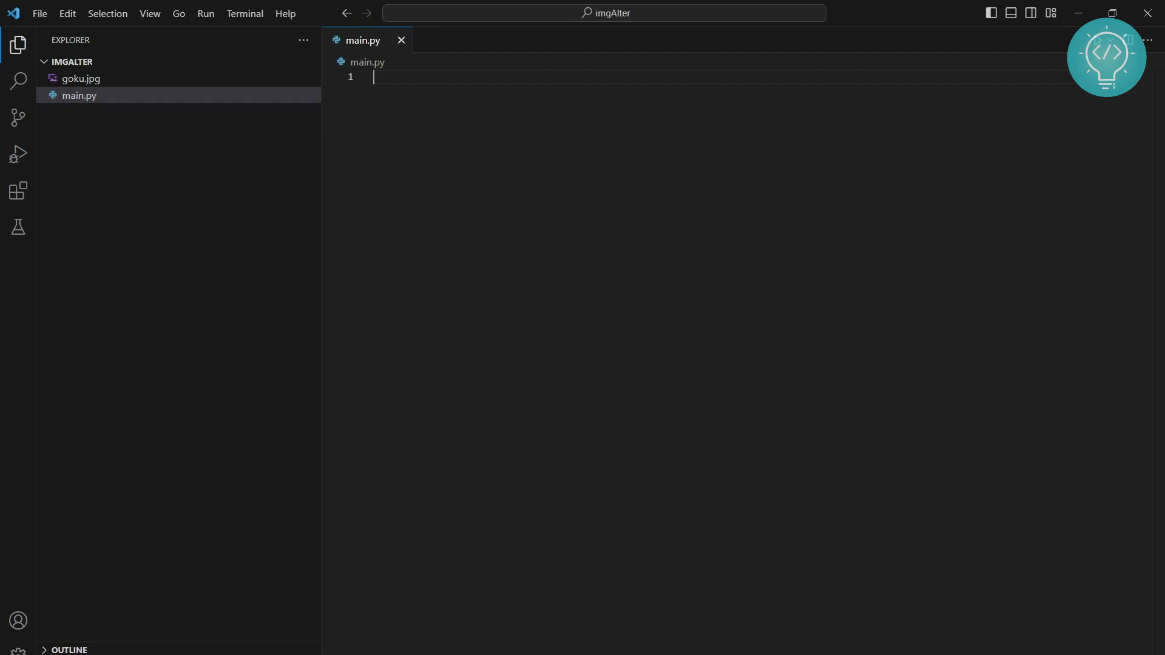
{"action": "type", "text": "import skimage"}
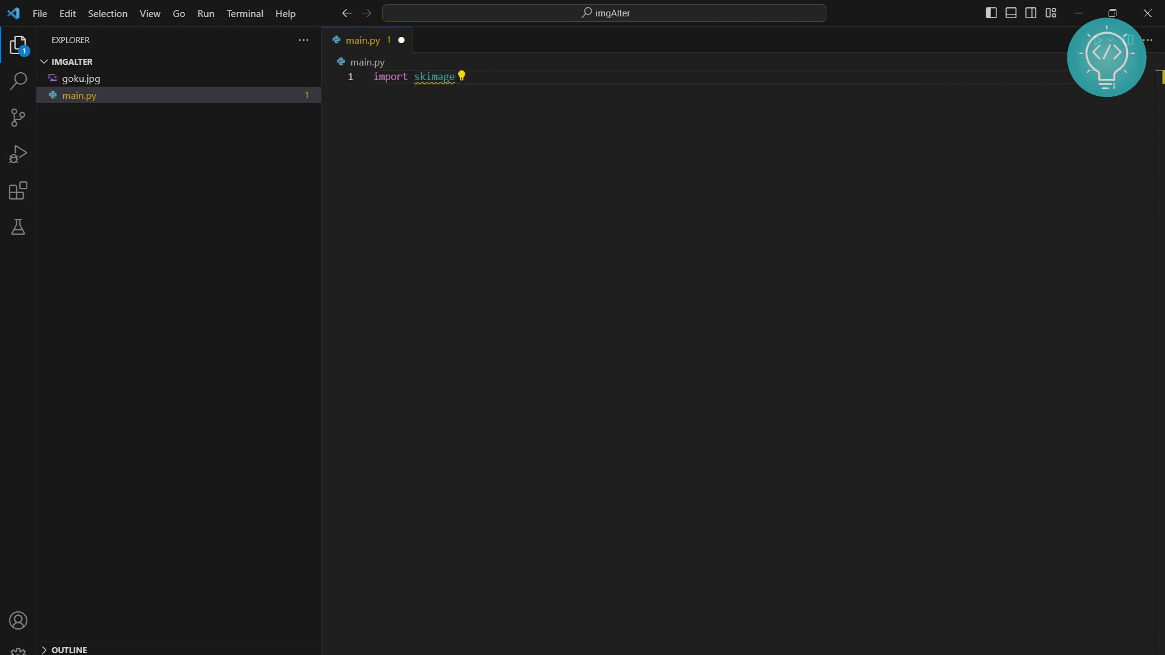
Write 'import skimage' on line 1 and check its completion suggestions
{"action": "key", "text": "ctrl+space"}
{"action": "key", "text": "Escape"}
{"action": "key", "text": "ctrl+space"}
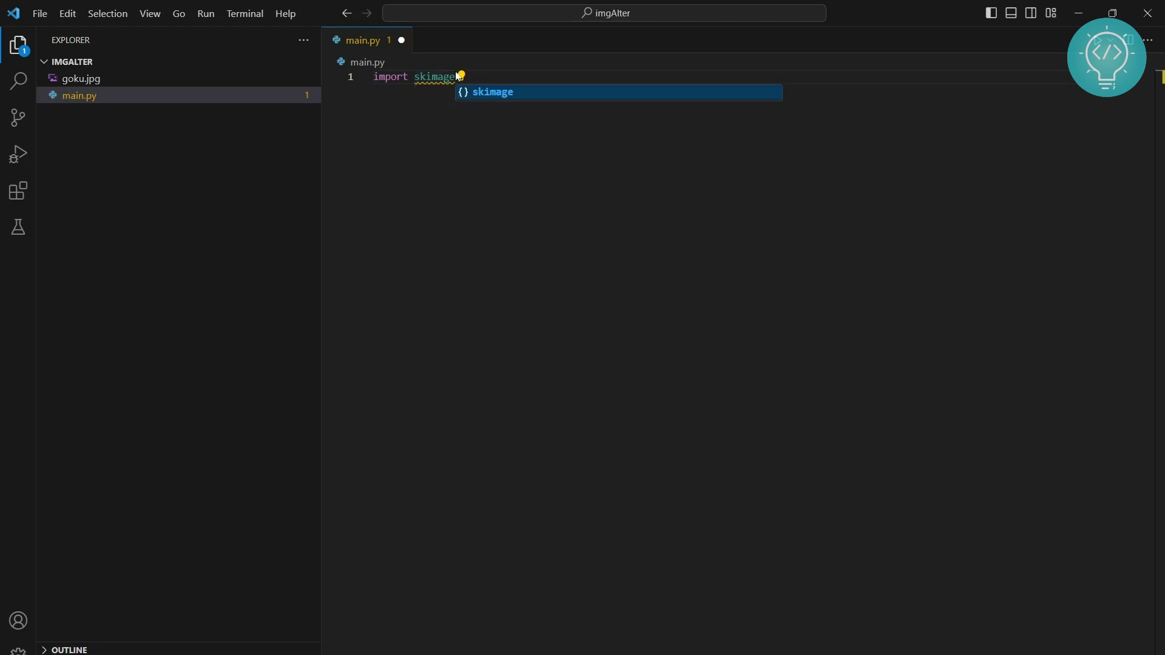
{"action": "key", "text": "Escape"}
{"action": "key", "text": "ctrl+space"}
Open a new terminal and check the Python version, which is 3.11.4
{"action": "left_click", "coordinate": [213, 14]}
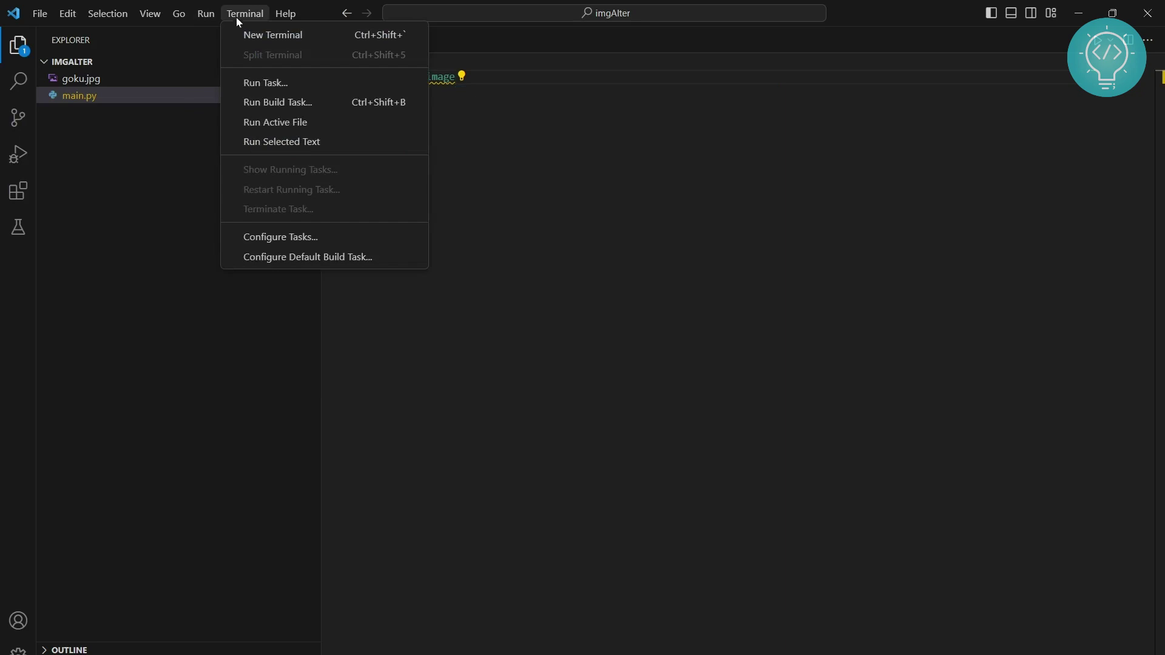
{"action": "left_click", "coordinate": [244, 36]}
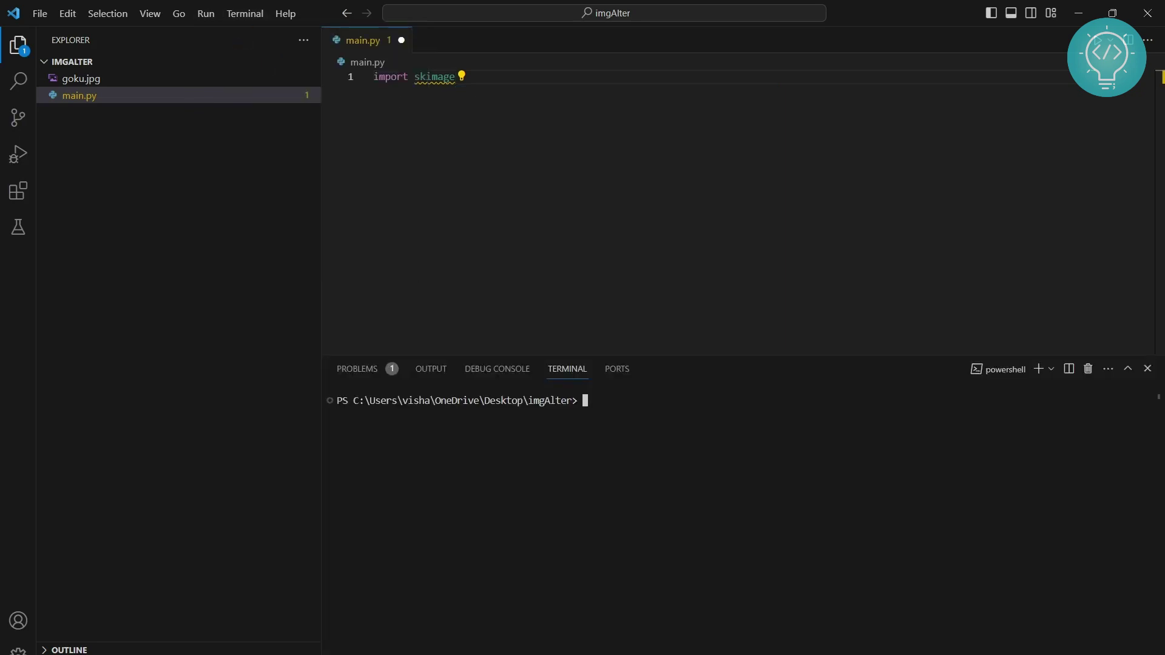
{"action": "type", "text": "python --version"}
{"action": "key", "text": "Return"}
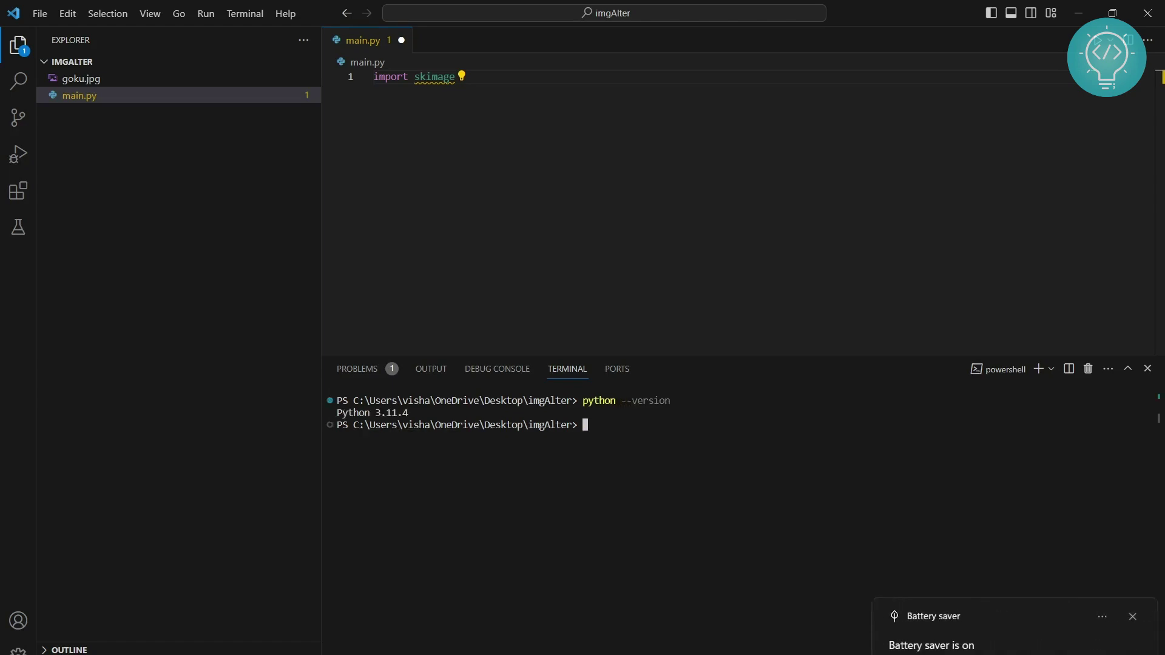
{"action": "left_click_drag", "start_coordinate": [337, 412], "coordinate": [418, 412]}
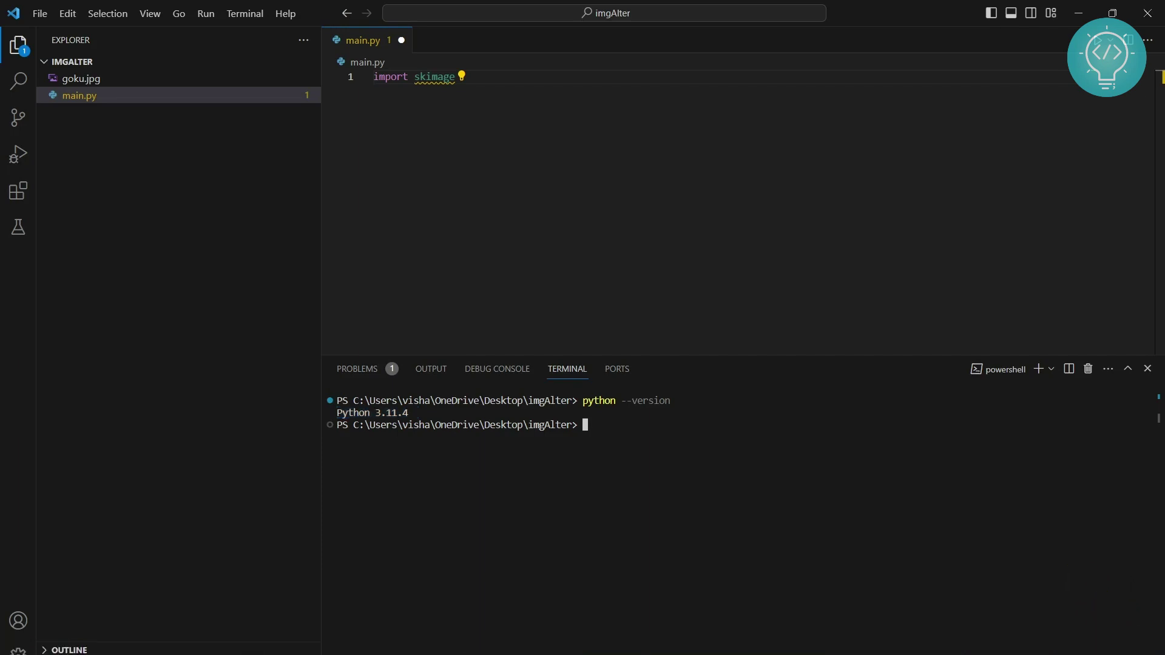
{"action": "left_click_drag", "start_coordinate": [414, 412], "coordinate": [337, 412]}
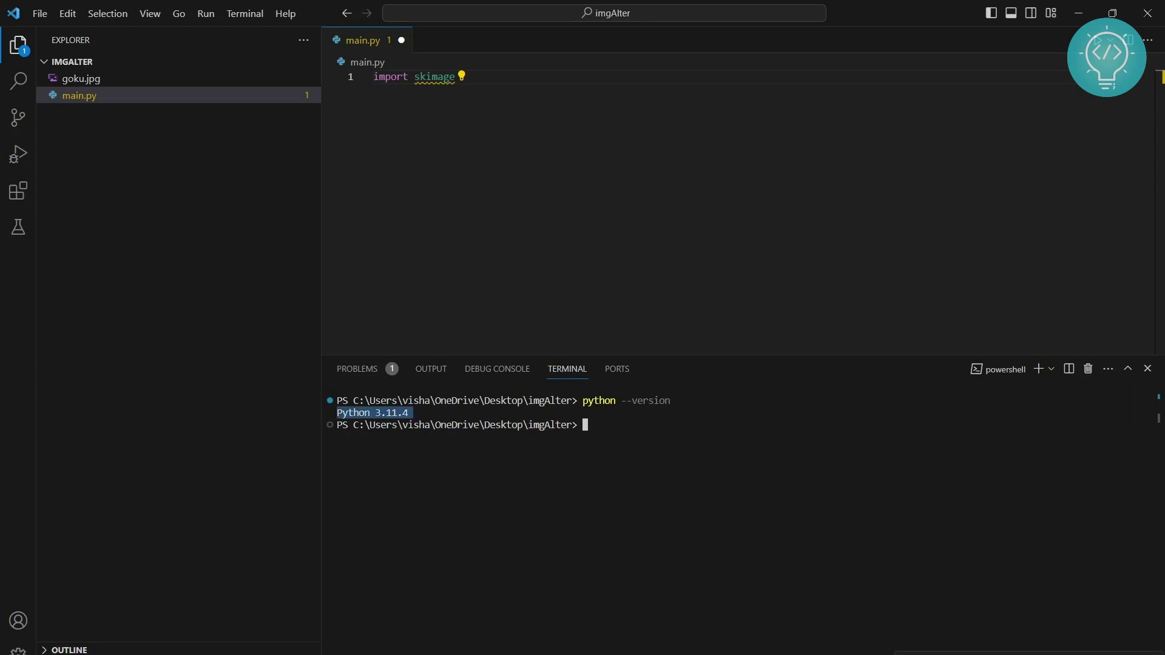
{"action": "key", "text": "ctrl+c"}
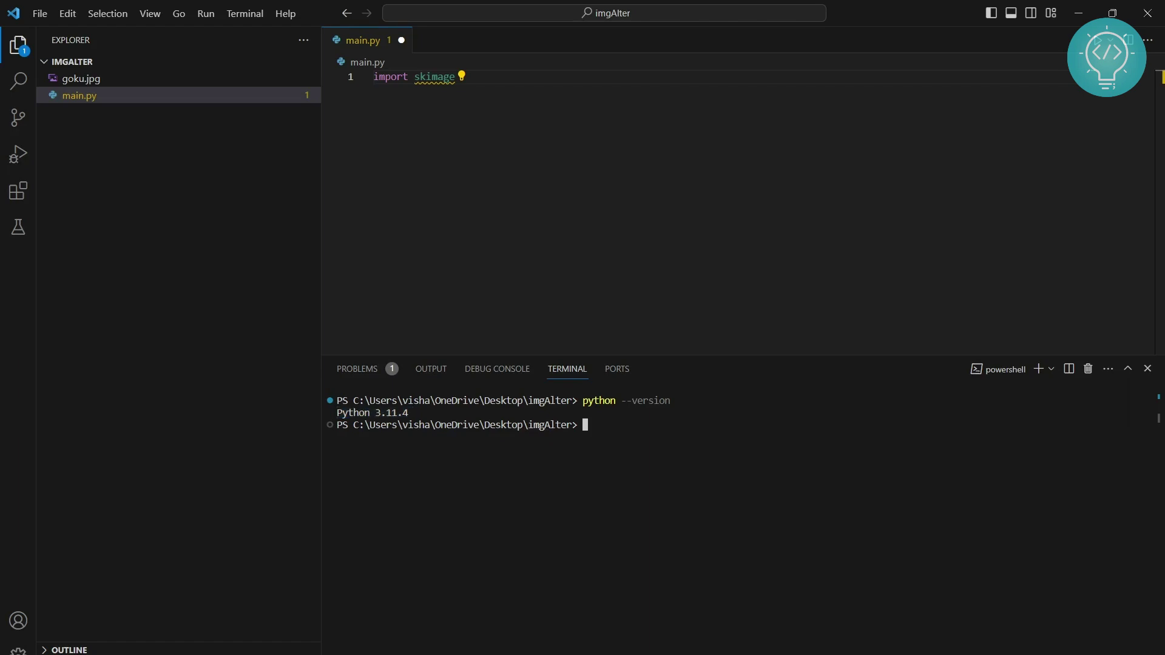
{"action": "type", "text": "pip"}
{"action": "type", "text": " install sk"}
{"action": "type", "text": "ima"}
Run 'pip install scikit-image' in the terminal
{"action": "key", "text": "BackSpace"}
{"action": "key", "text": "BackSpace"}
{"action": "key", "text": "BackSpace"}
{"action": "key", "text": "BackSpace"}
{"action": "type", "text": "ki"}
{"action": "key", "text": "BackSpace"}
{"action": "key", "text": "BackSpace"}
{"action": "type", "text": "cikit-iamge"}
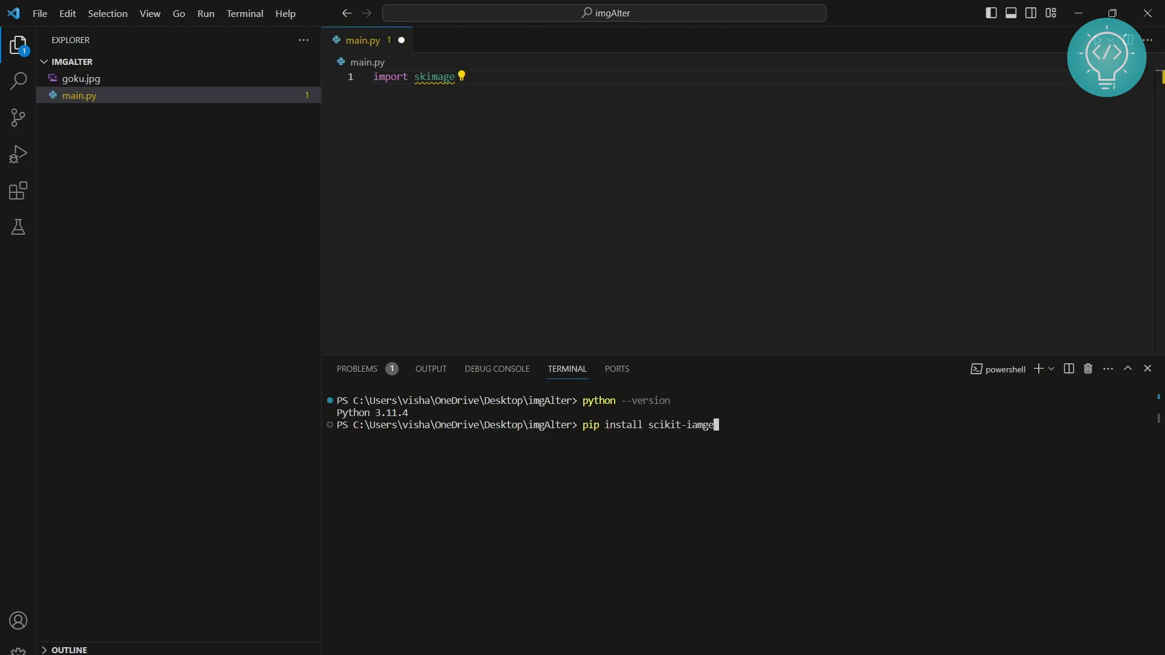
{"action": "key", "text": "BackSpace"}
{"action": "key", "text": "BackSpace"}
{"action": "key", "text": "BackSpace"}
{"action": "key", "text": "BackSpace"}
{"action": "type", "text": "mage"}
{"action": "key", "text": "Return"}
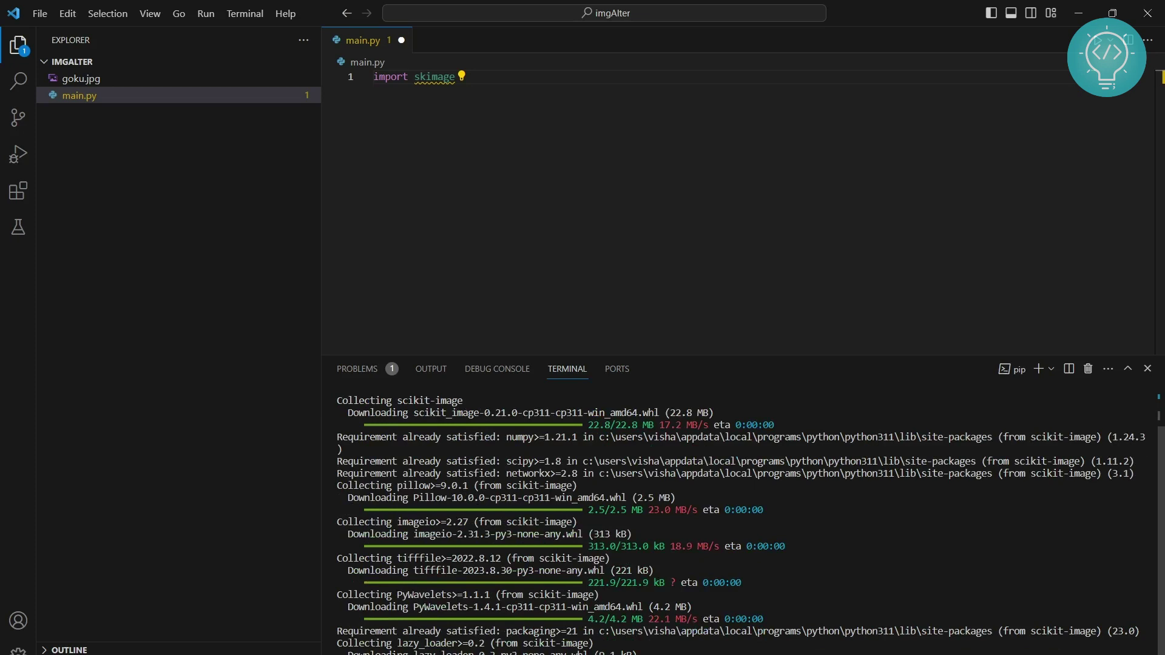
{"action": "scroll", "coordinate": [737, 520], "scroll_direction": "up", "scroll_amount": 2}
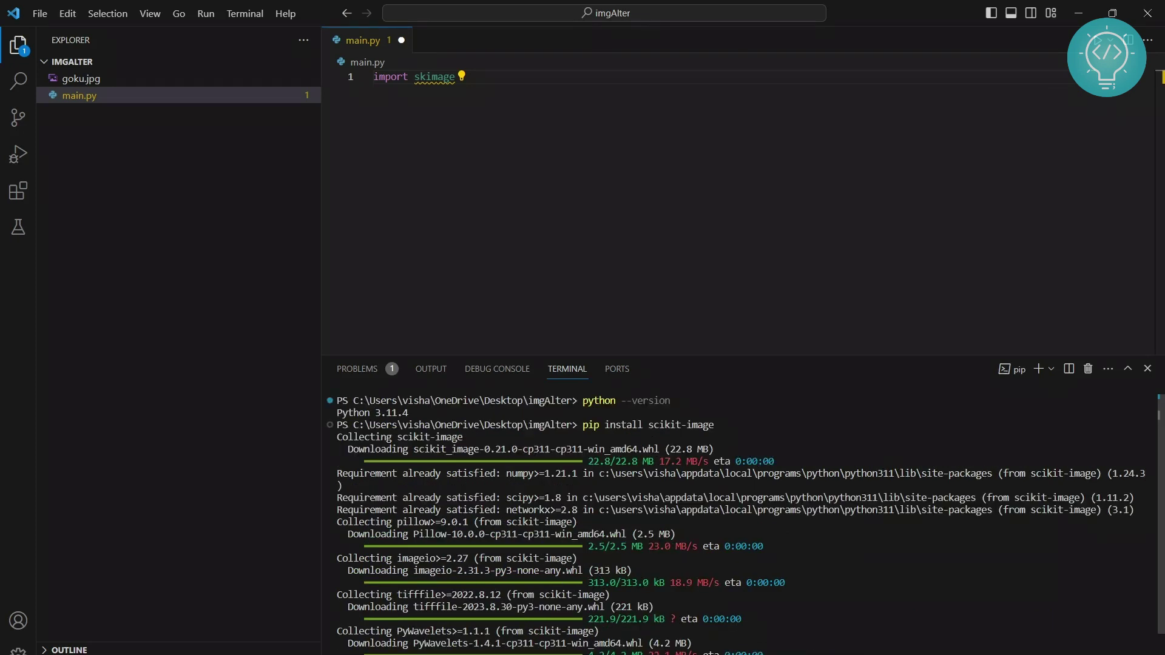
{"action": "scroll", "coordinate": [737, 520], "scroll_direction": "down", "scroll_amount": 2}
{"action": "scroll", "coordinate": [737, 519], "scroll_direction": "down", "scroll_amount": 2}
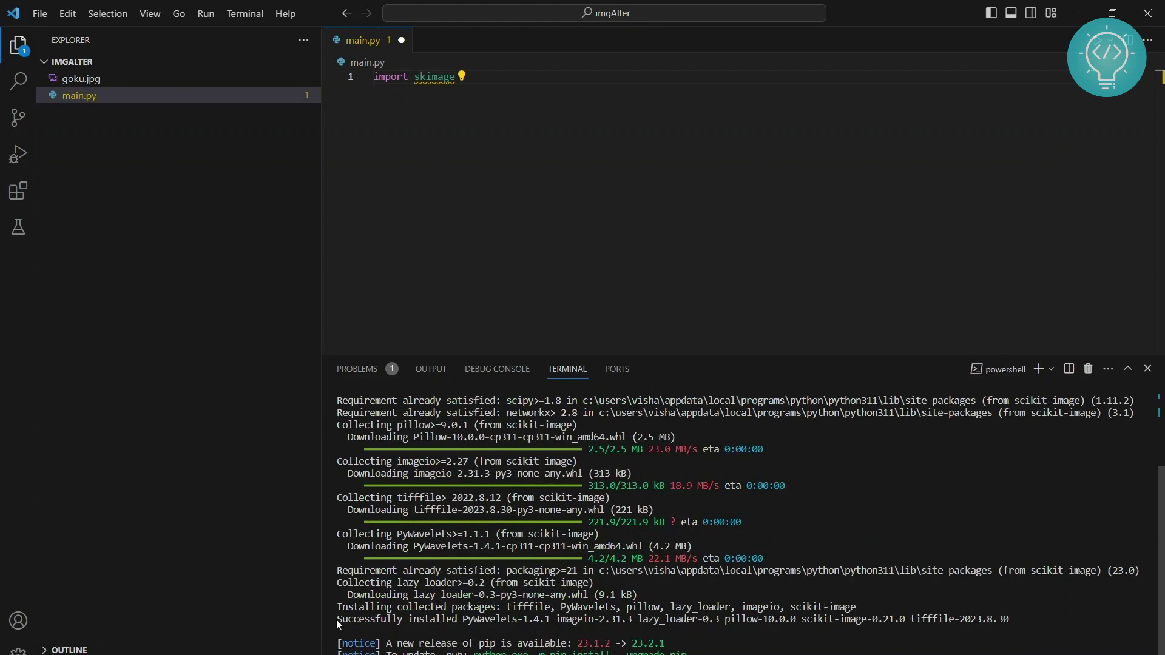
Confirm the install succeeded and switch the interpreter to Python 3.11.4 (Recommended)
{"action": "left_click_drag", "start_coordinate": [336, 620], "coordinate": [452, 620]}
{"action": "left_click", "coordinate": [452, 620]}
{"action": "scroll", "coordinate": [737, 519], "scroll_direction": "up", "scroll_amount": 4}
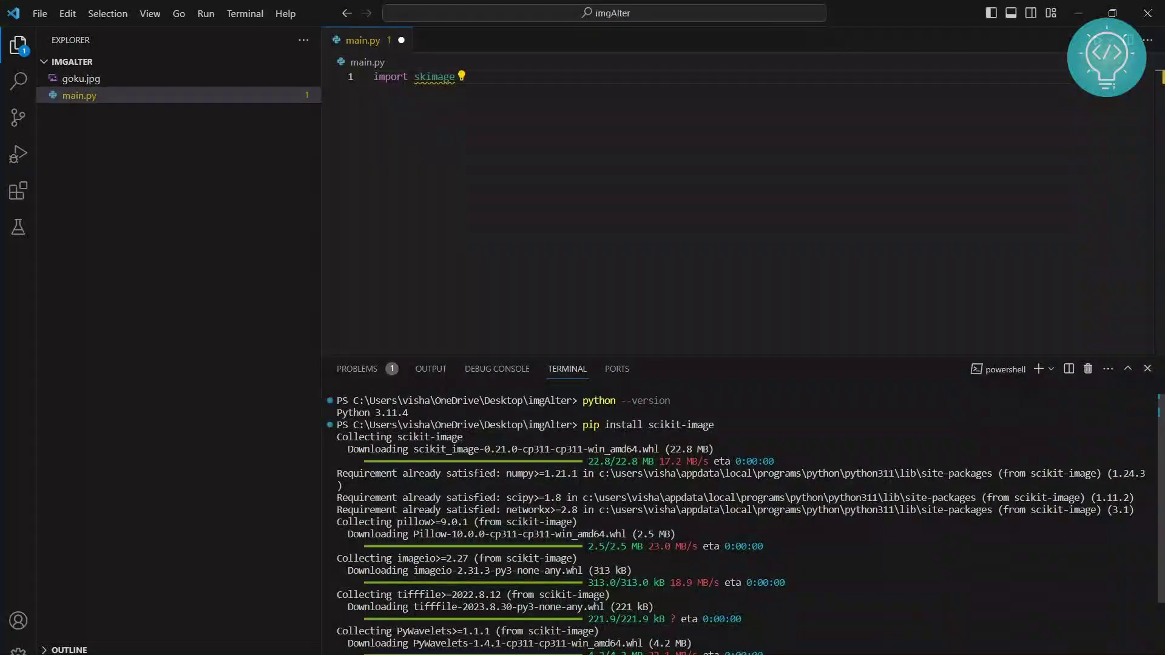
{"action": "left_click_drag", "start_coordinate": [365, 413], "coordinate": [446, 413]}
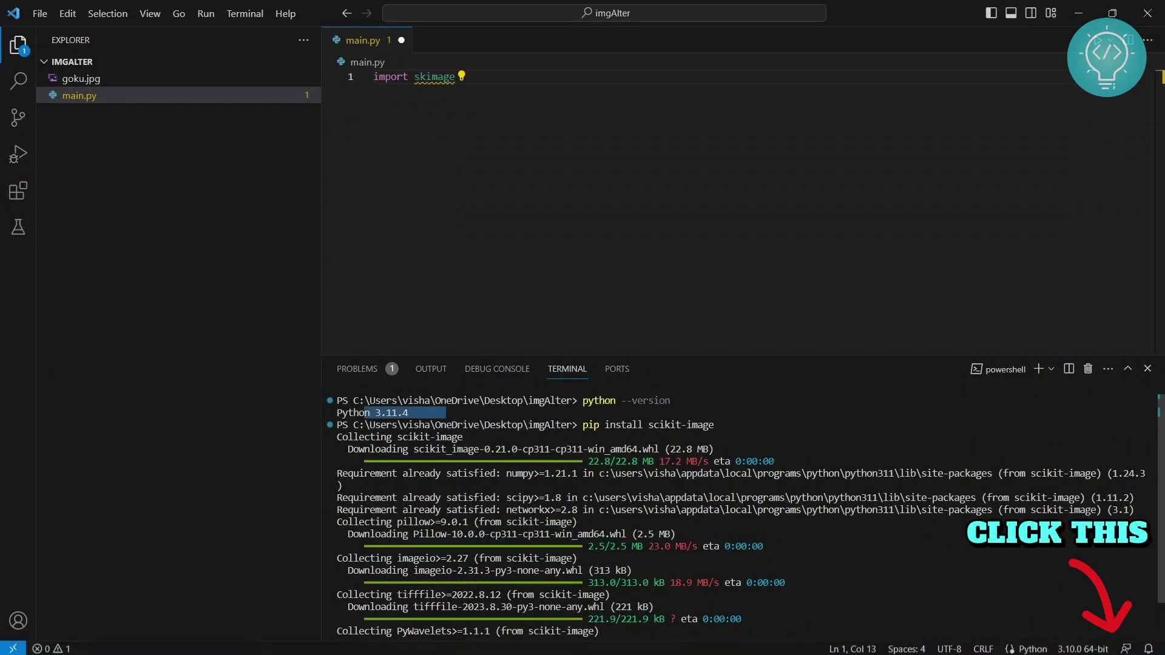
{"action": "left_click", "coordinate": [1084, 649]}
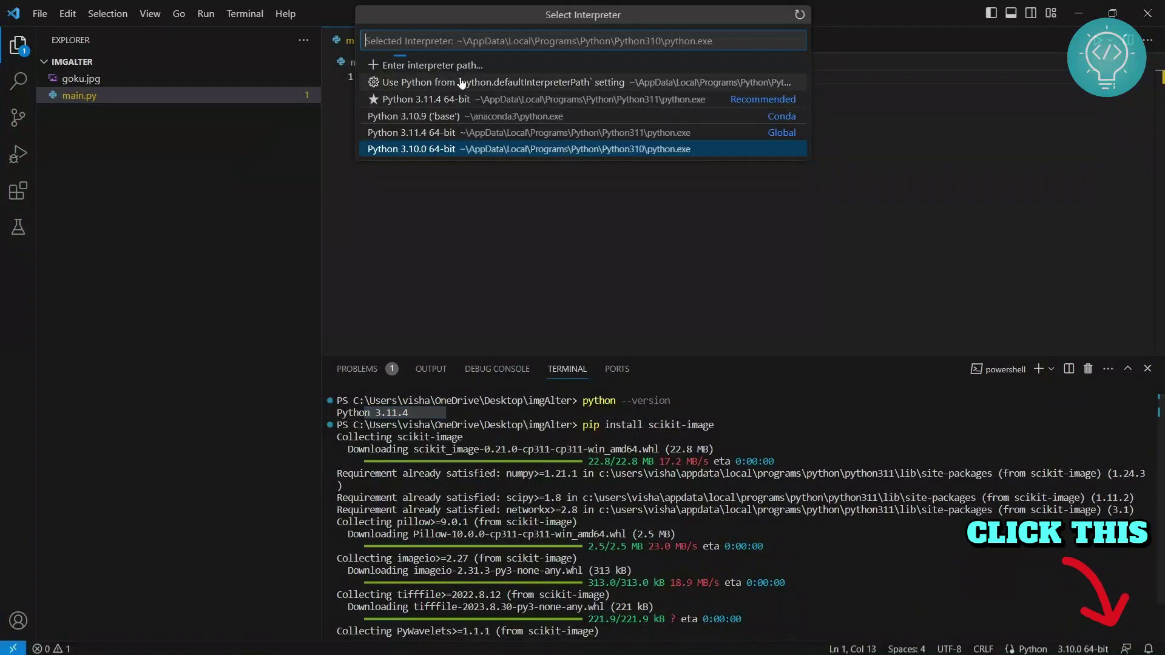
{"action": "left_click", "coordinate": [458, 100]}
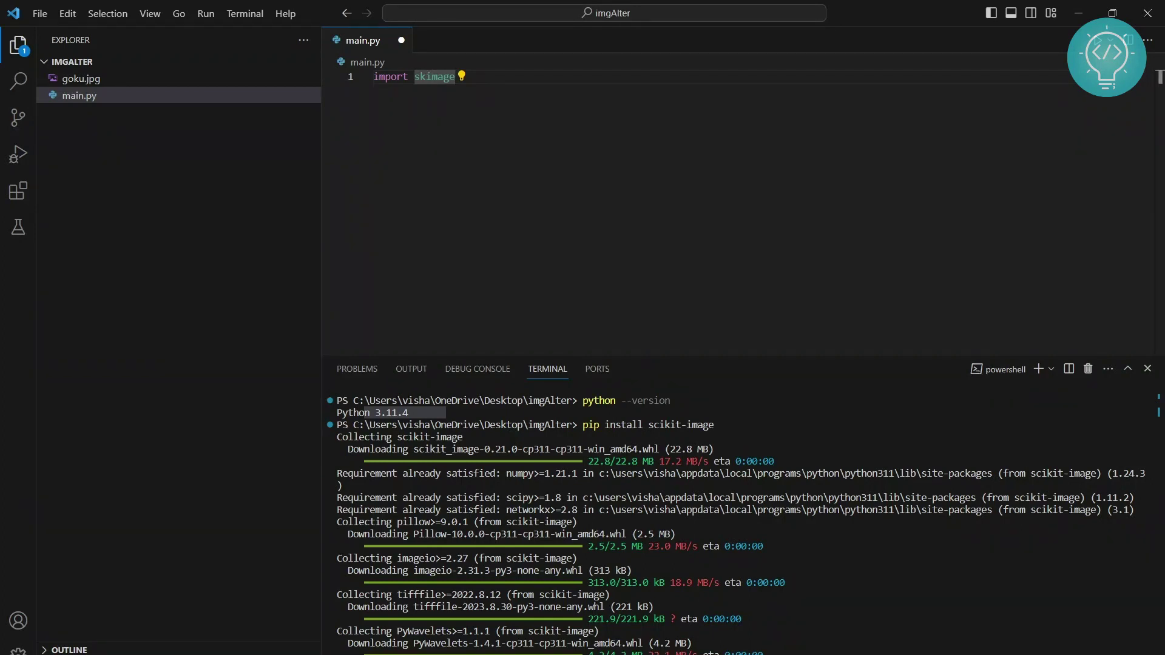
Replace main.py with the Gaussian-blur script, use 'goku.jpg' as the image, and save
{"action": "key", "text": "ctrl+a"}
{"action": "key", "text": "ctrl+v"}
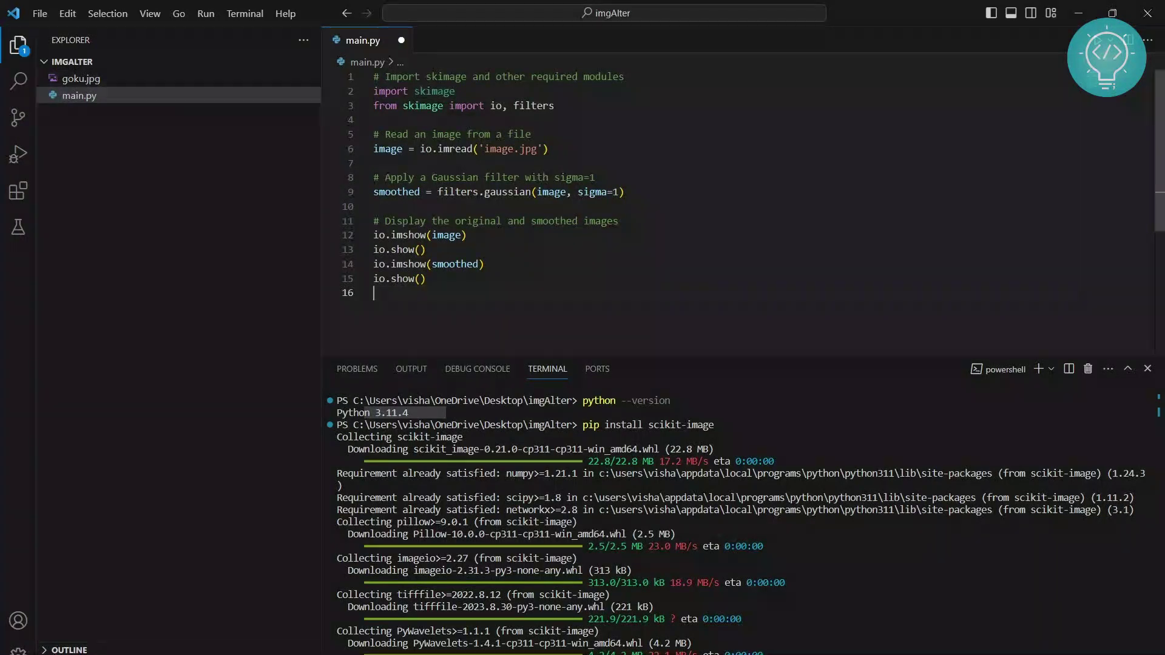
{"action": "double_click", "coordinate": [500, 149]}
{"action": "type", "text": "gok"}
{"action": "type", "text": "u"}
{"action": "key", "text": "ctrl+s"}
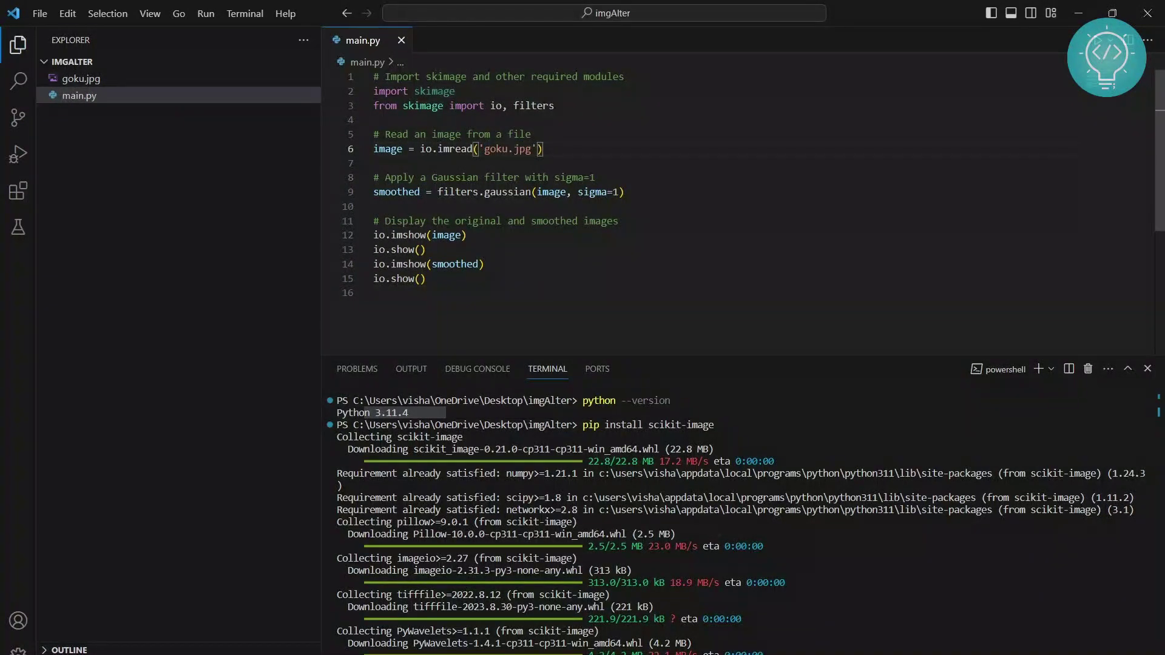
{"action": "key", "text": "ctrl+End"}
{"action": "key", "text": "ctrl+a"}
{"action": "key", "text": "Up"}
Run main.py without debugging and find the missing matplotlib module error
{"action": "left_click", "coordinate": [206, 13]}
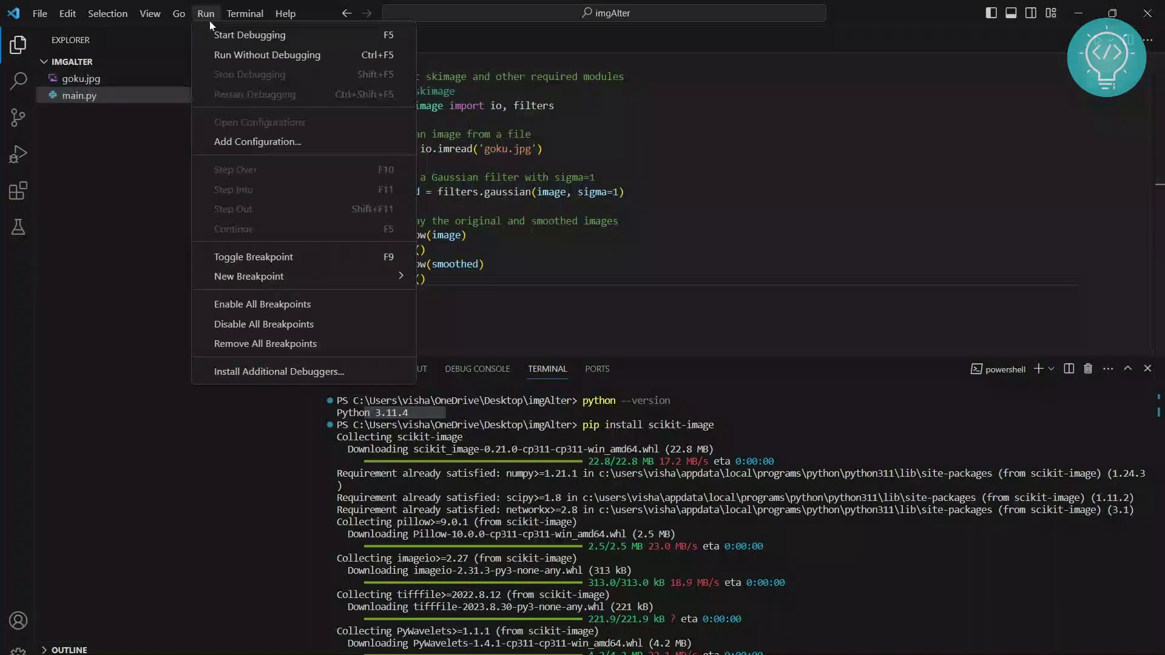
{"action": "left_click", "coordinate": [231, 54]}
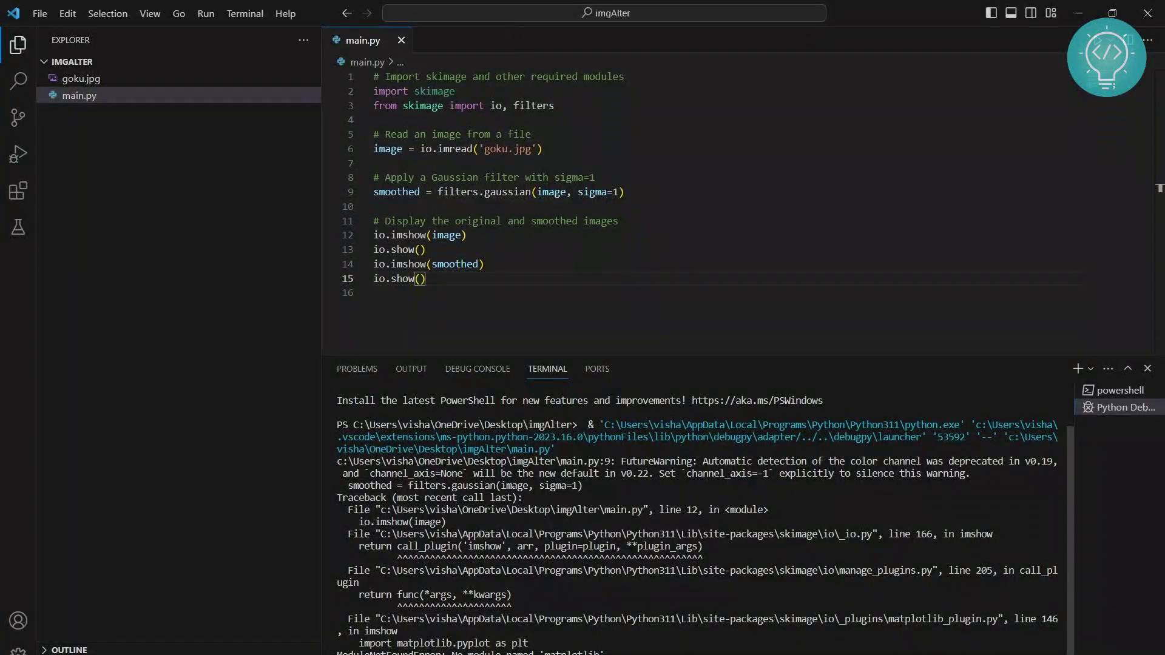
{"action": "double_click", "coordinate": [571, 651]}
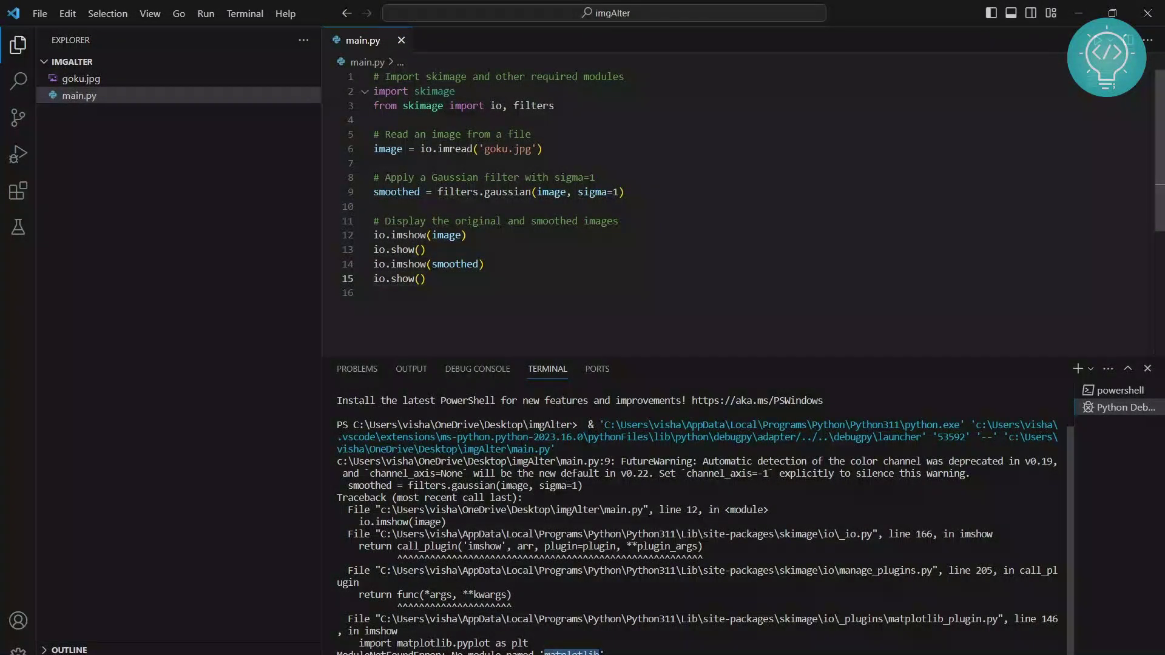
Install matplotlib with pip in the terminal, then select lines 4–15 of main.py
{"action": "key", "text": "ctrl+c"}
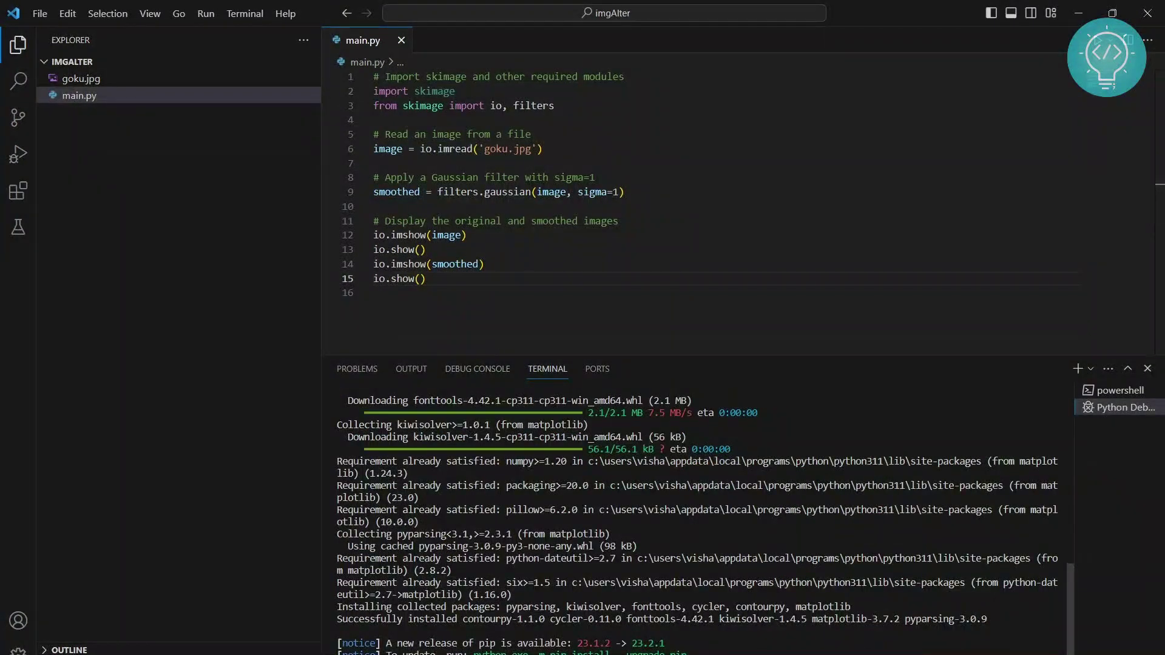
{"action": "left_click_drag", "start_coordinate": [425, 278], "coordinate": [374, 119]}
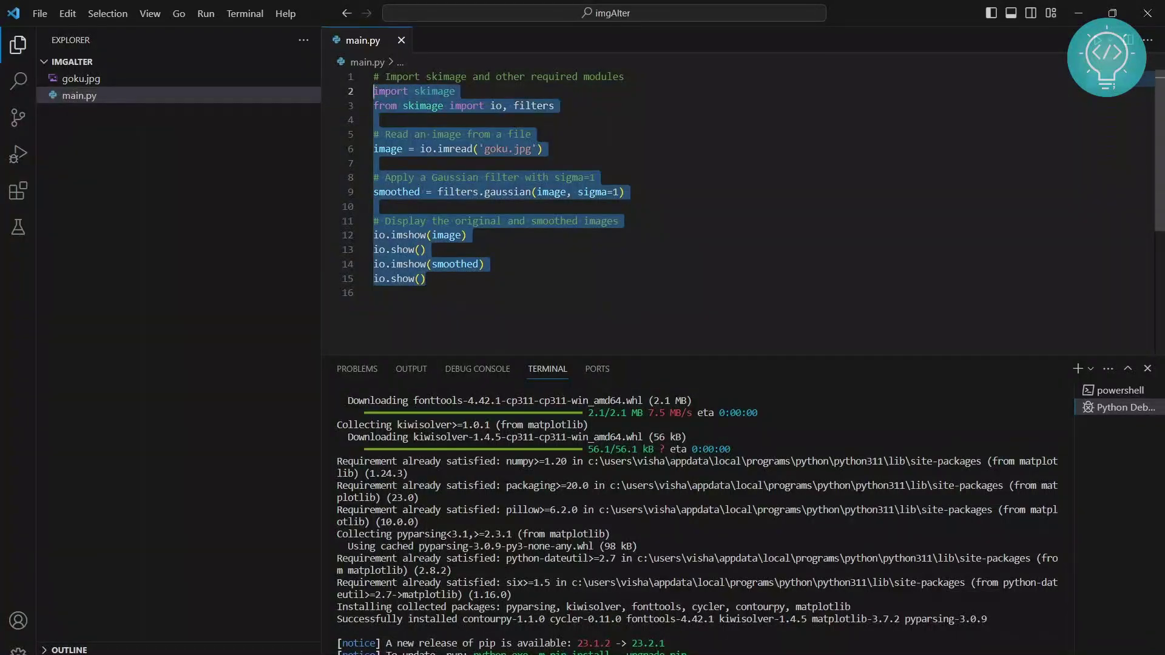
Debug-run main.py, view goku.jpg in the Figure 1 window, then close it
{"action": "left_click", "coordinate": [374, 120]}
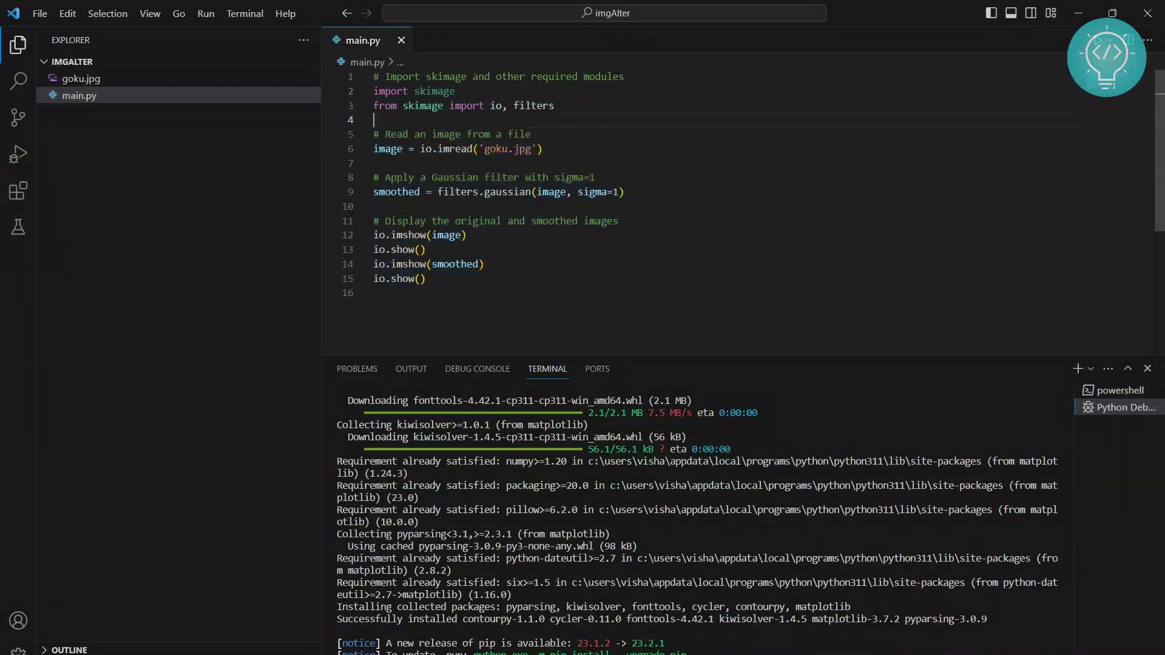
{"action": "left_click", "coordinate": [207, 14]}
{"action": "left_click", "coordinate": [229, 54]}
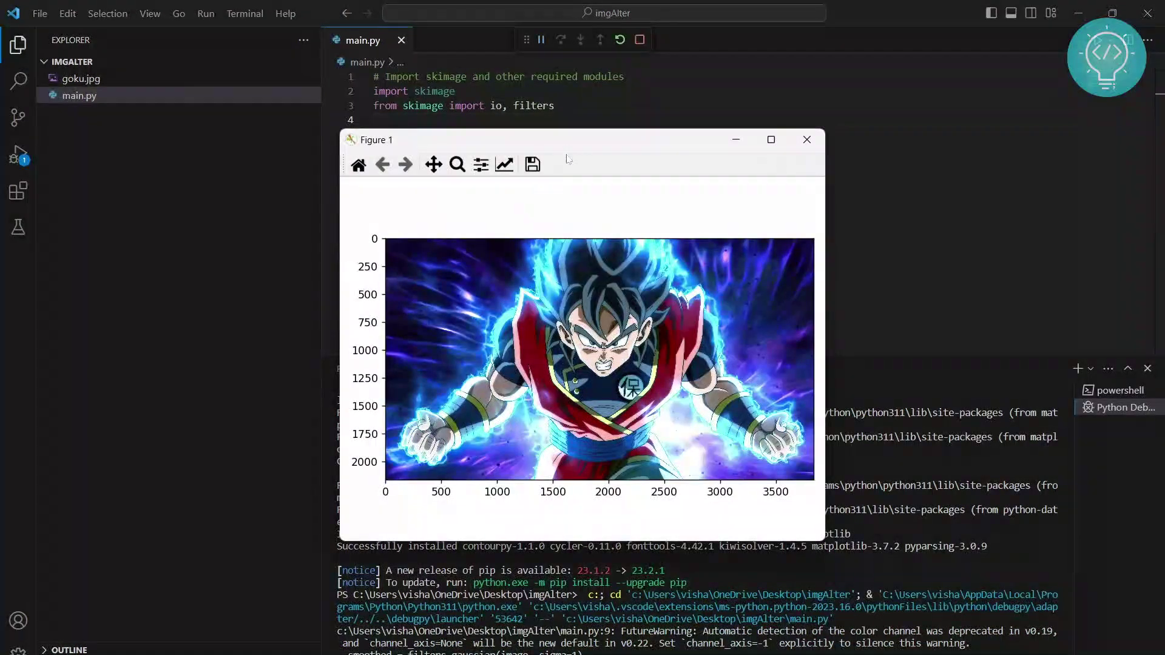
{"action": "left_click_drag", "start_coordinate": [581, 144], "coordinate": [775, 143]}
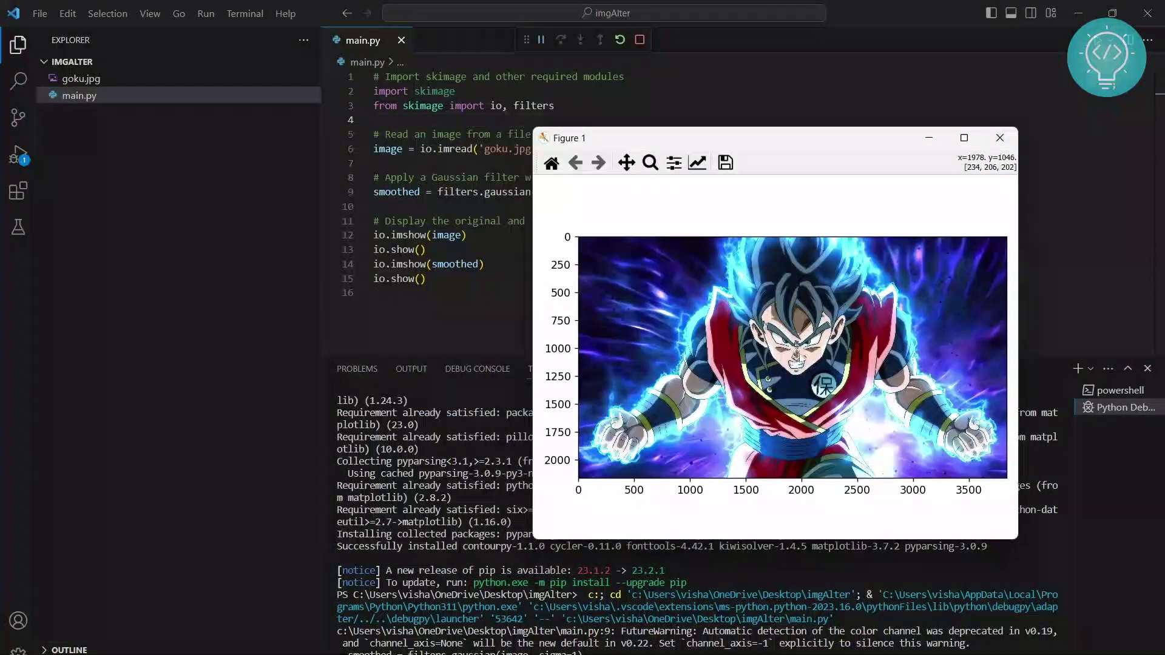
{"action": "key", "text": "shift+F5"}
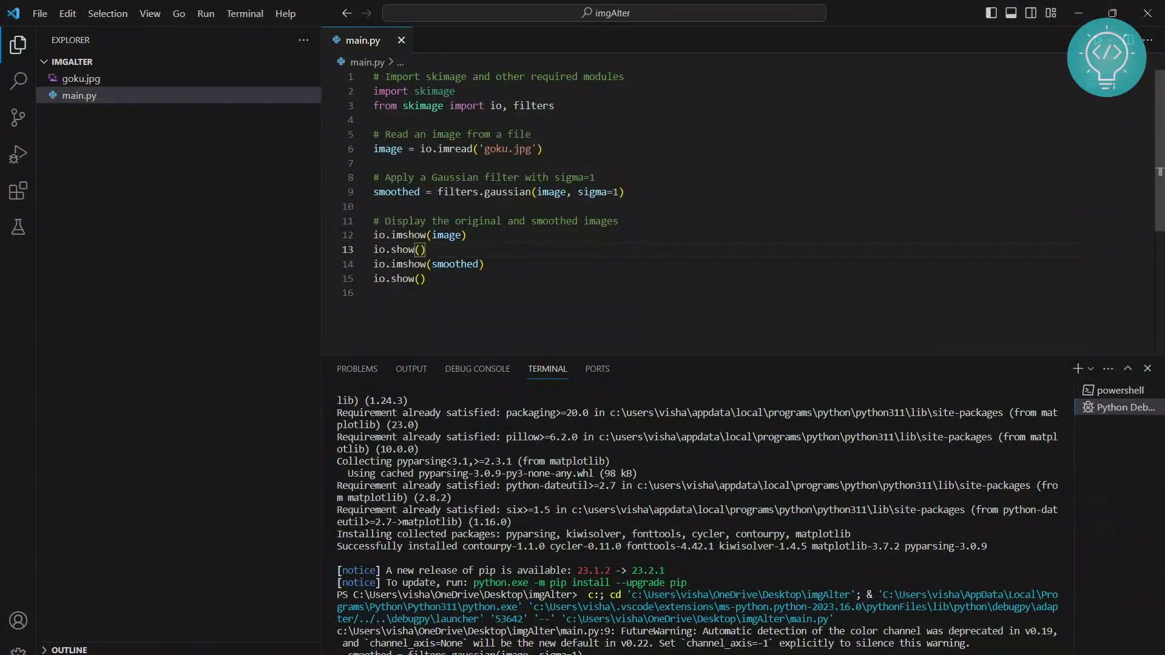